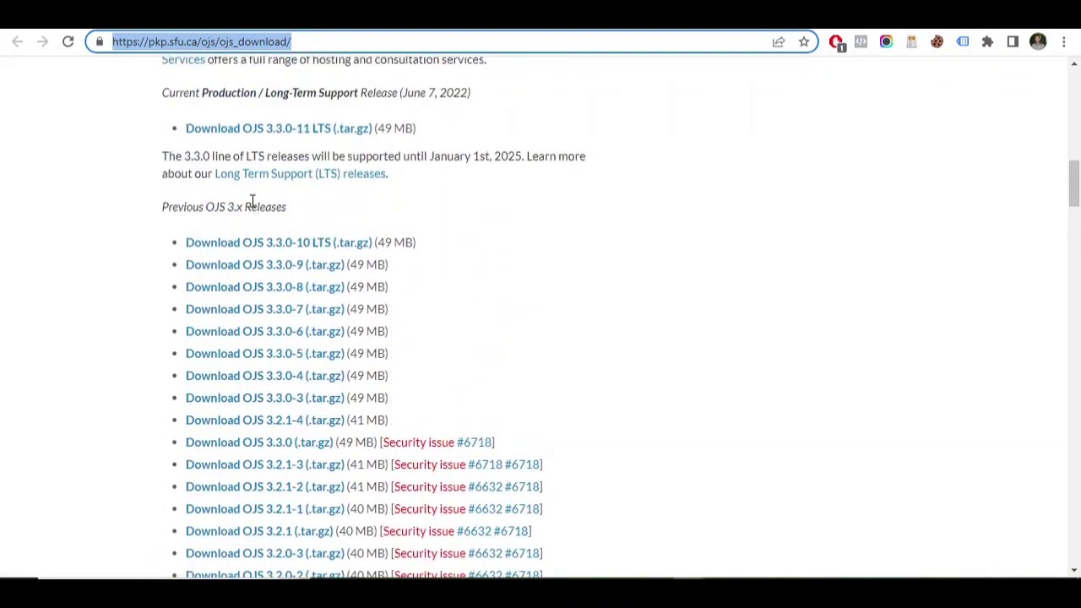
Download the OJS 3.3.0-11 LTS package ojs-3.3.0-11.tar.gz to the Desktop.
left_click(265, 132)
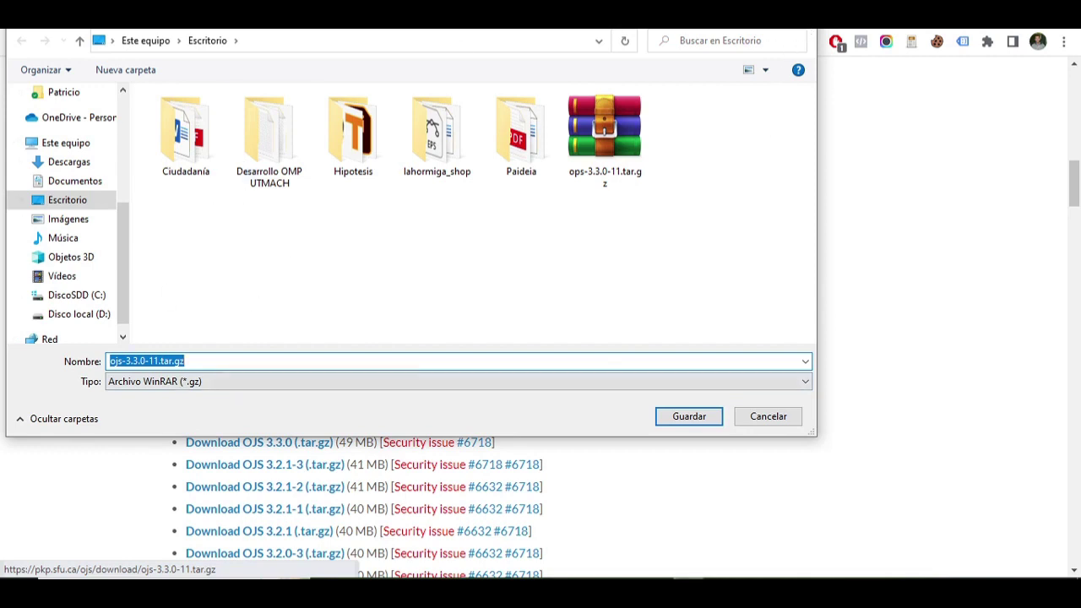
key("Return")
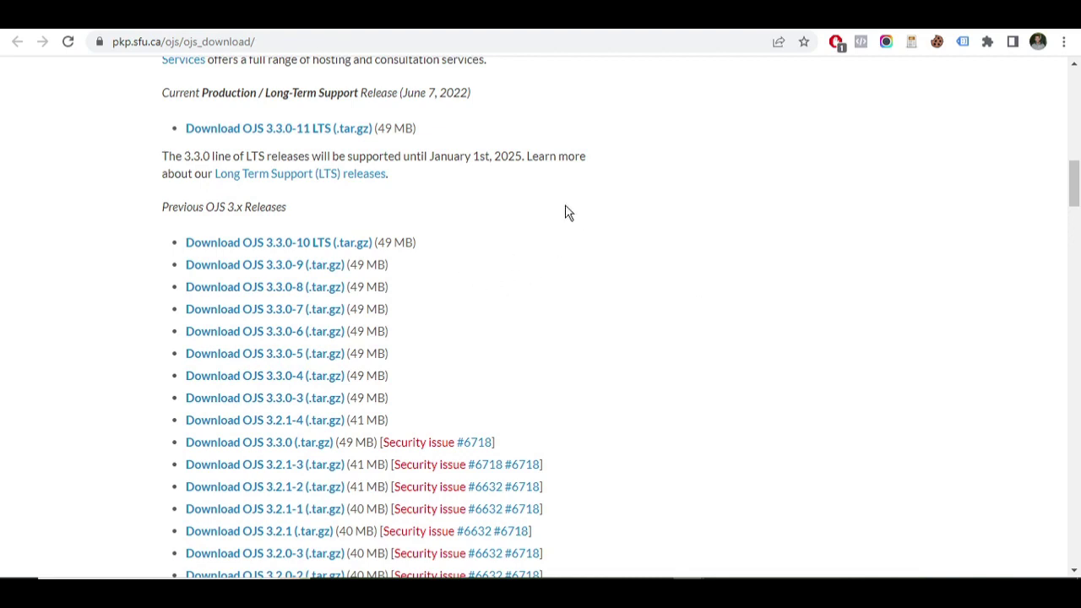
scroll(531, 245, "up", 1)
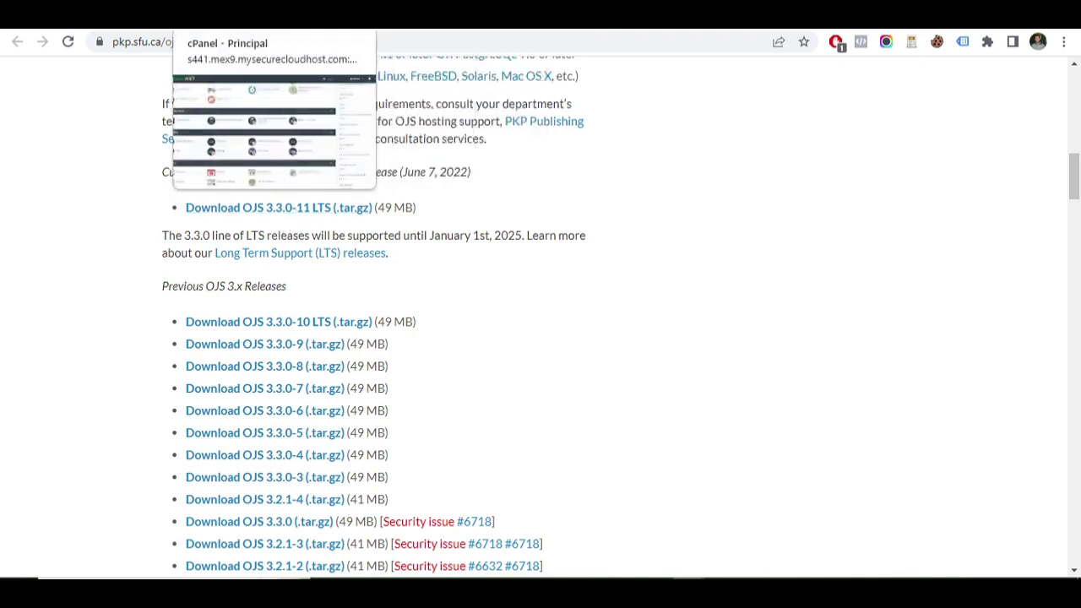
From the cPanel home page, bring up Administrador de archivos in its own tab and switch to it.
left_click(220, 17)
left_click_drag(1076, 260, 1070, 214)
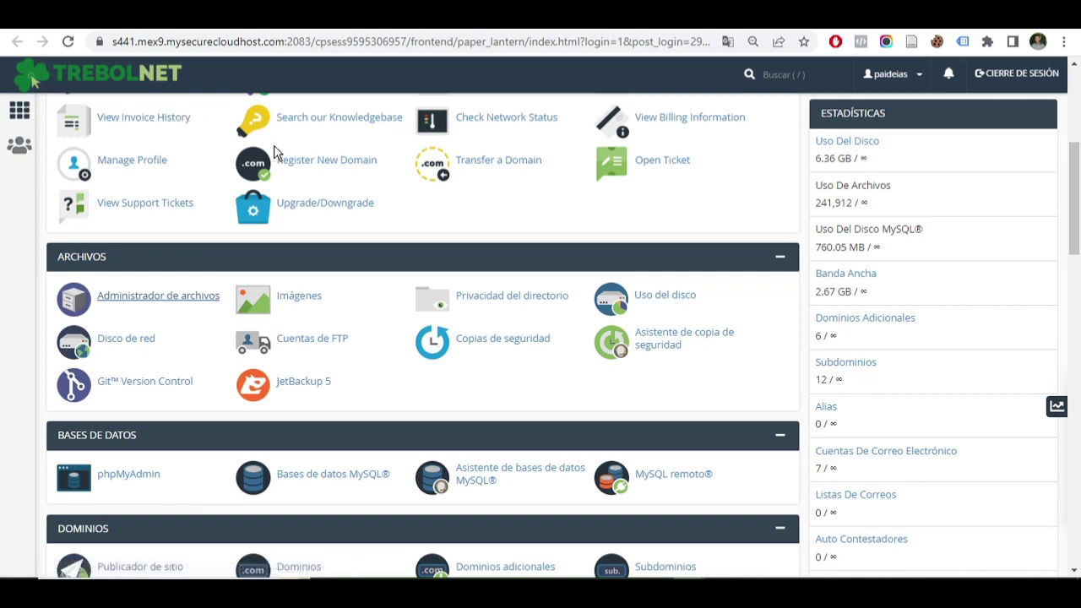
scroll(34, 280, "down", 2)
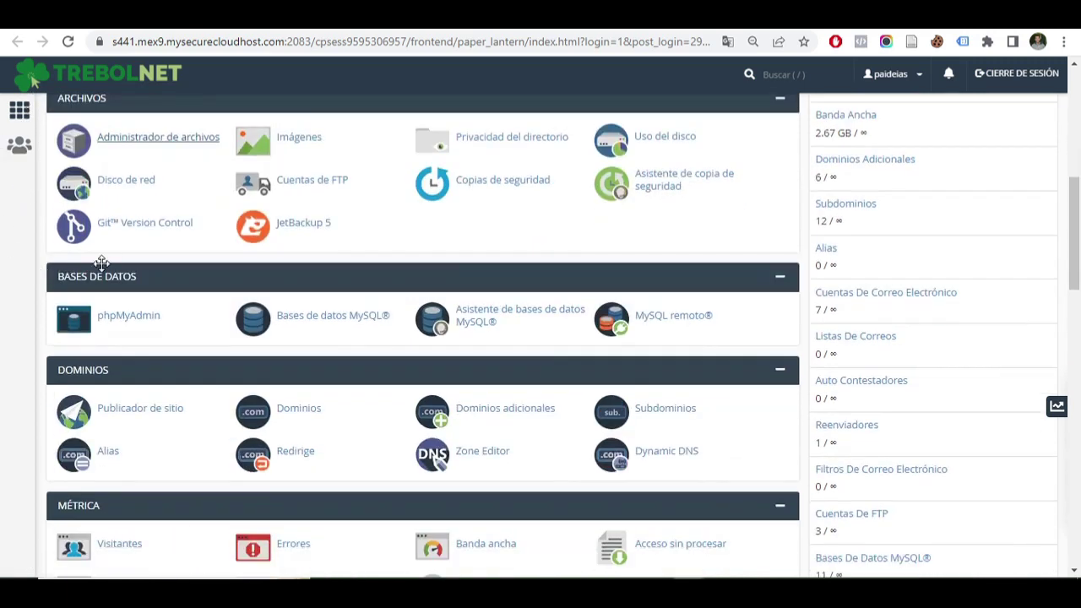
scroll(201, 309, "up", 1)
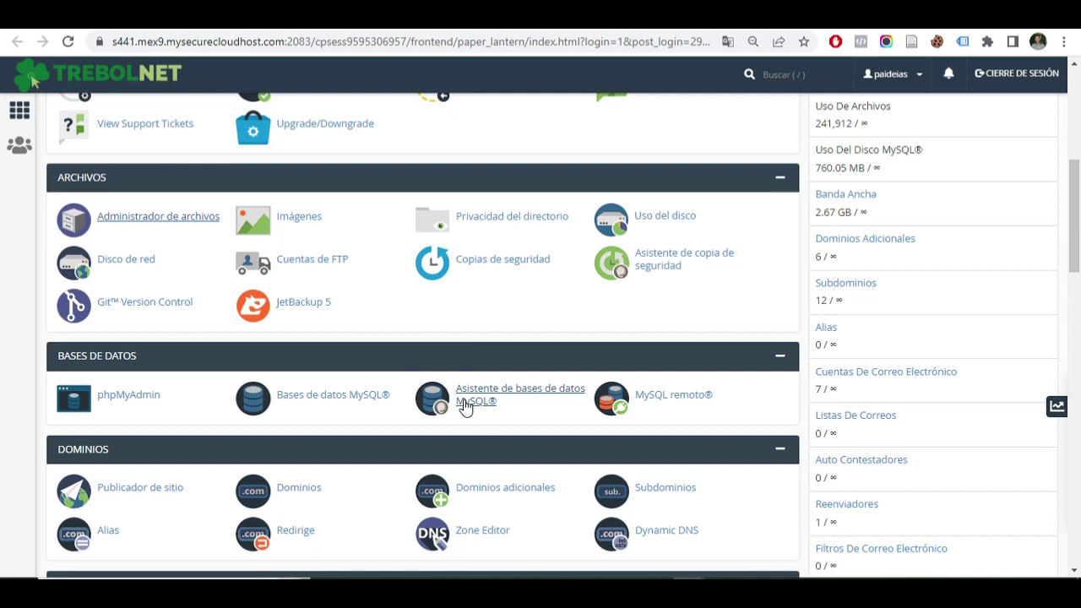
right_click(184, 222)
left_click(215, 226)
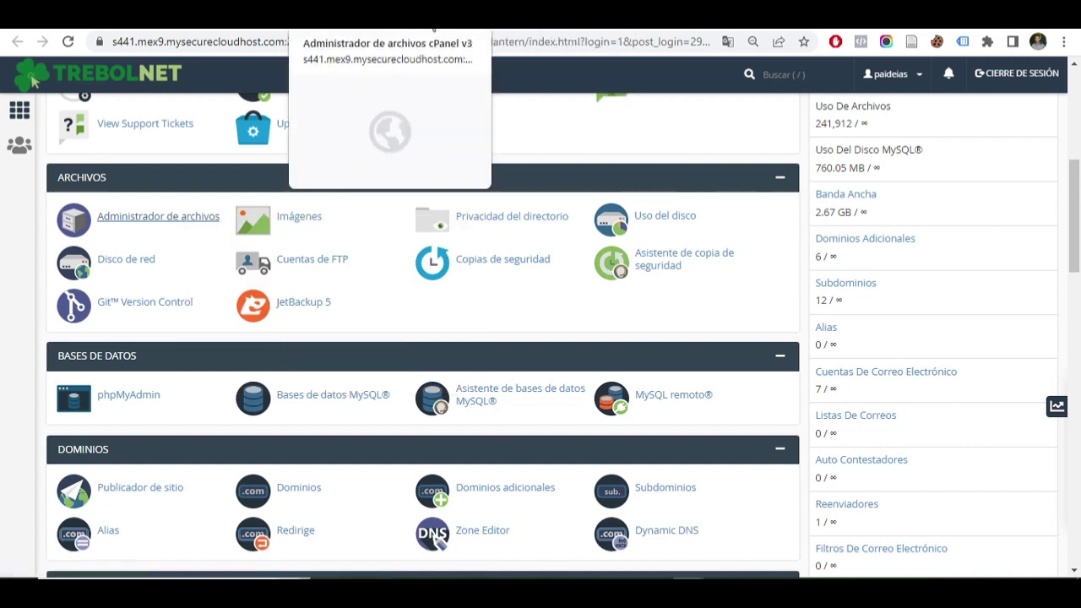
key("ctrl+Tab")
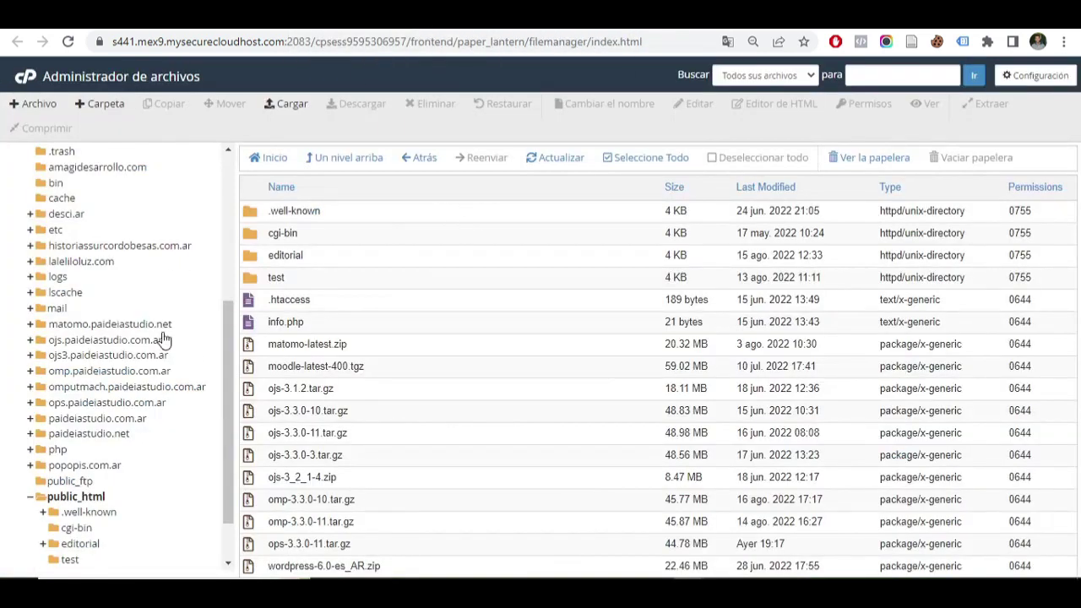
left_click_drag(228, 326, 236, 369)
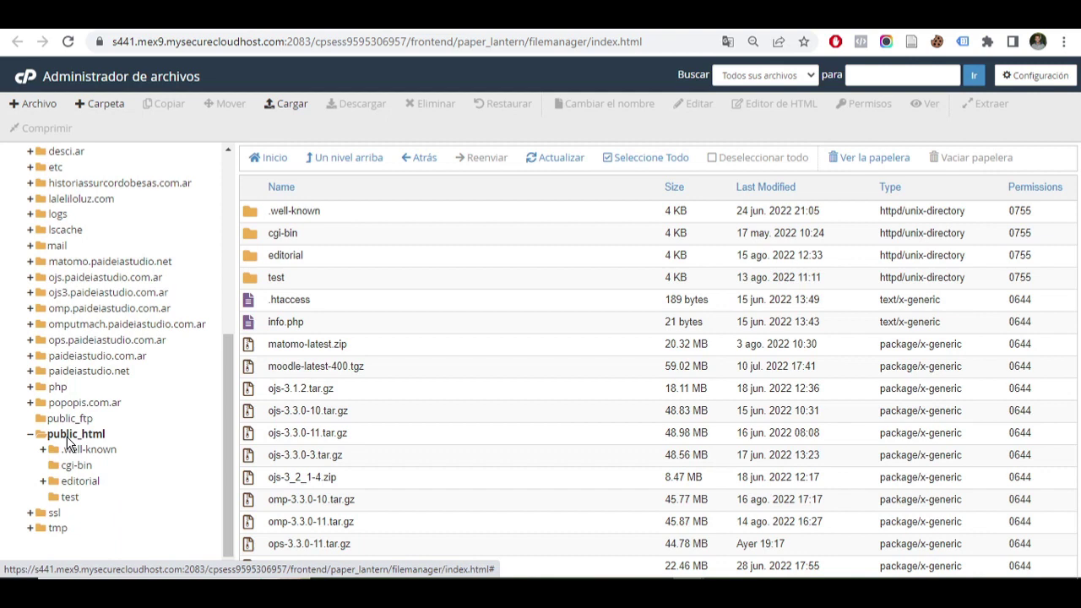
left_click(68, 438)
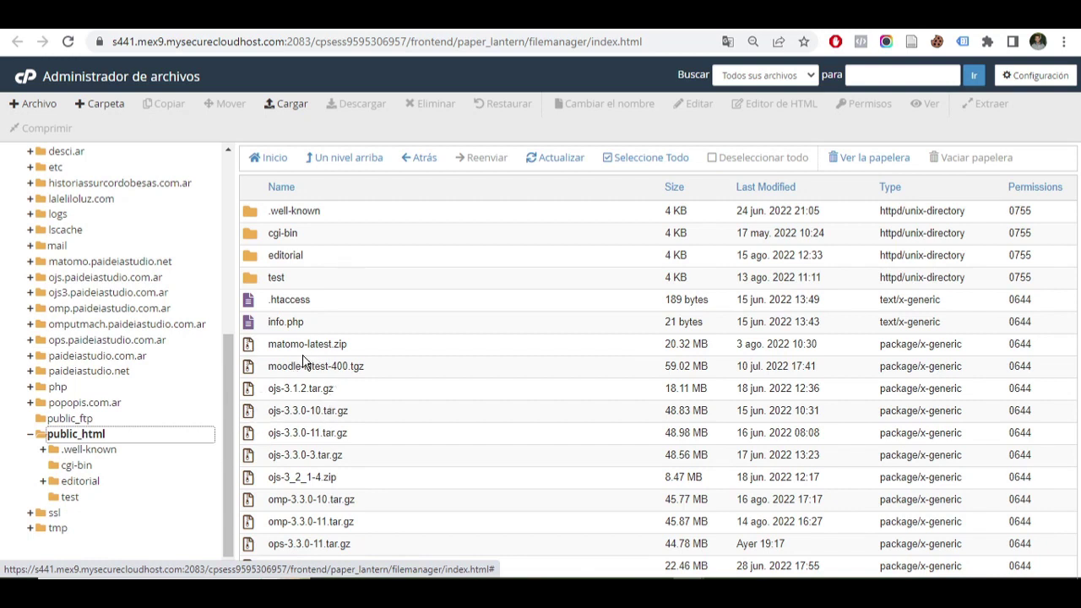
left_click(760, 17)
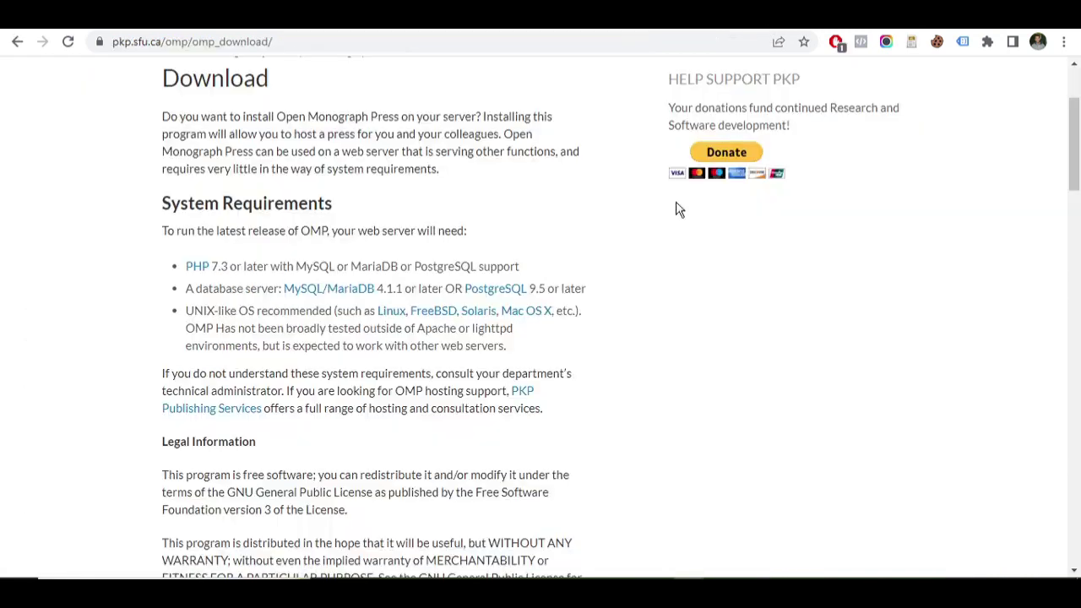
key("ctrl+Tab")
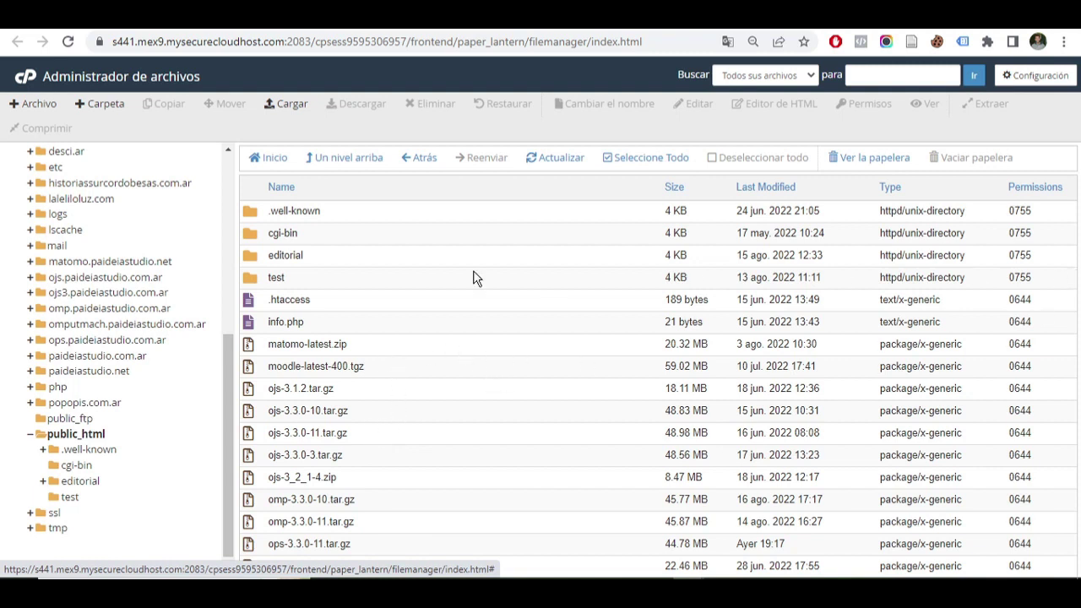
left_click(291, 111)
left_click(525, 308)
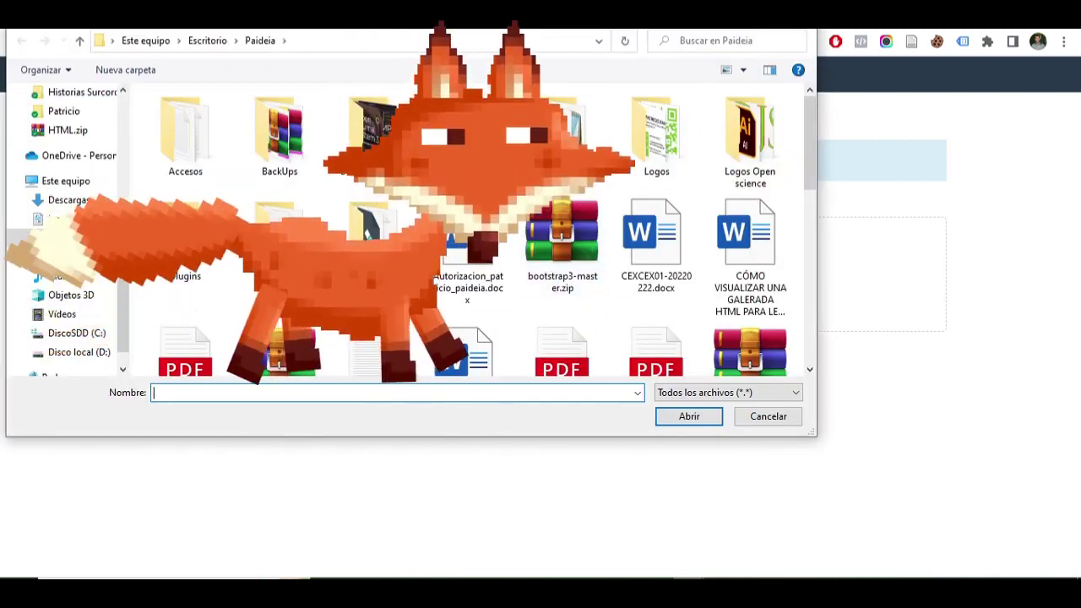
key("Escape")
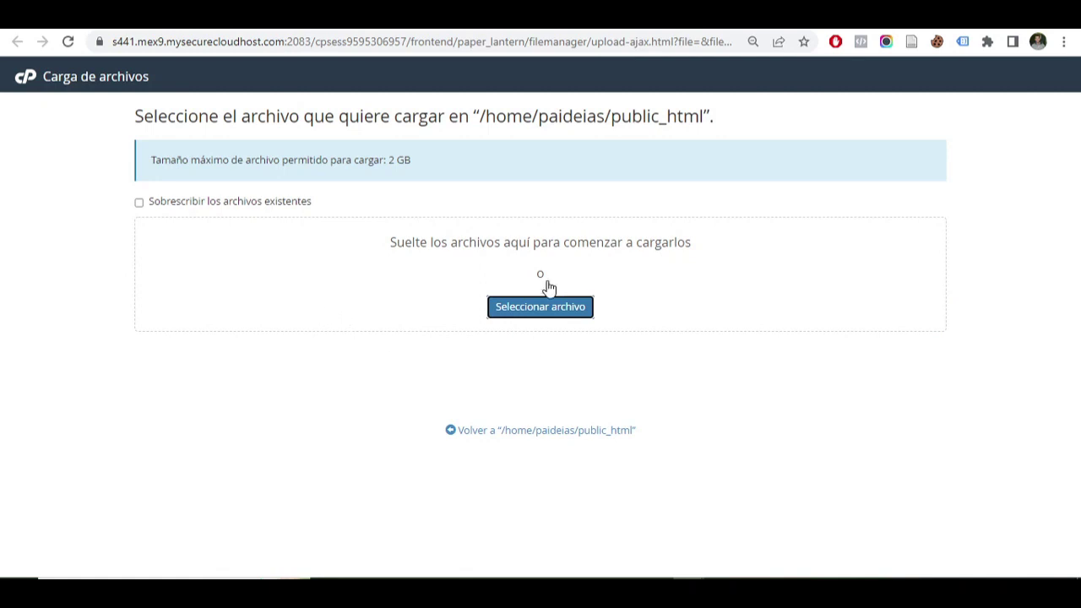
key("ctrl+w")
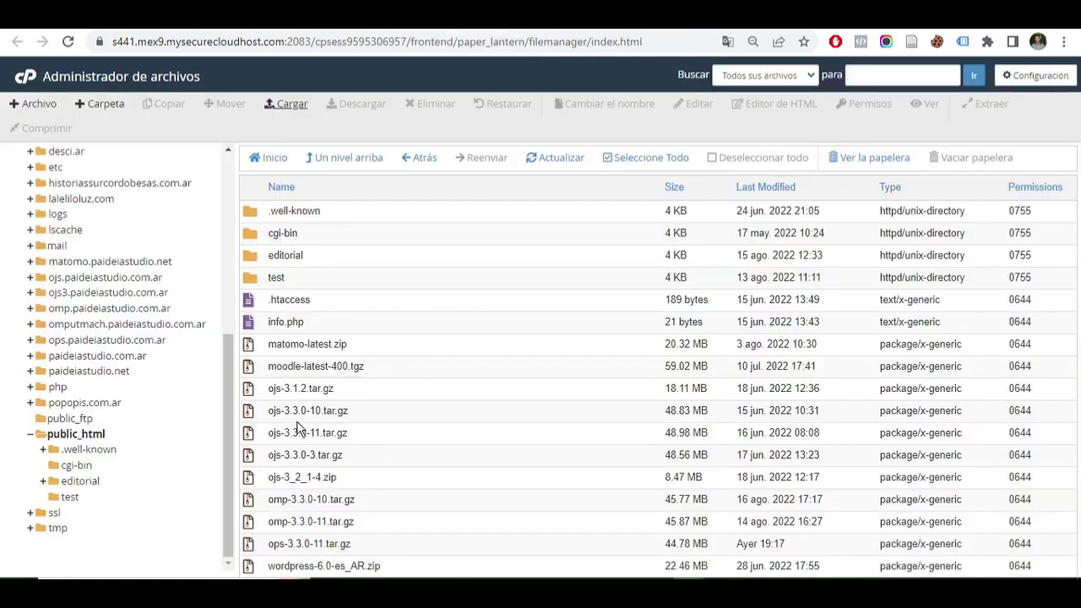
left_click(249, 504)
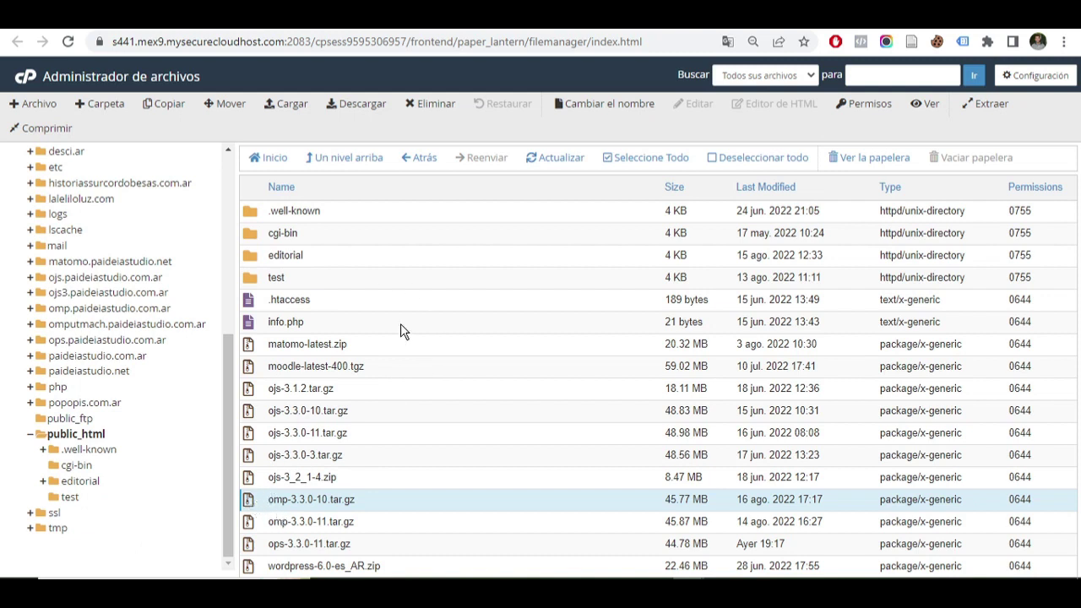
Create a new folder named 'nuevo' inside /public_html.
right_click(453, 287)
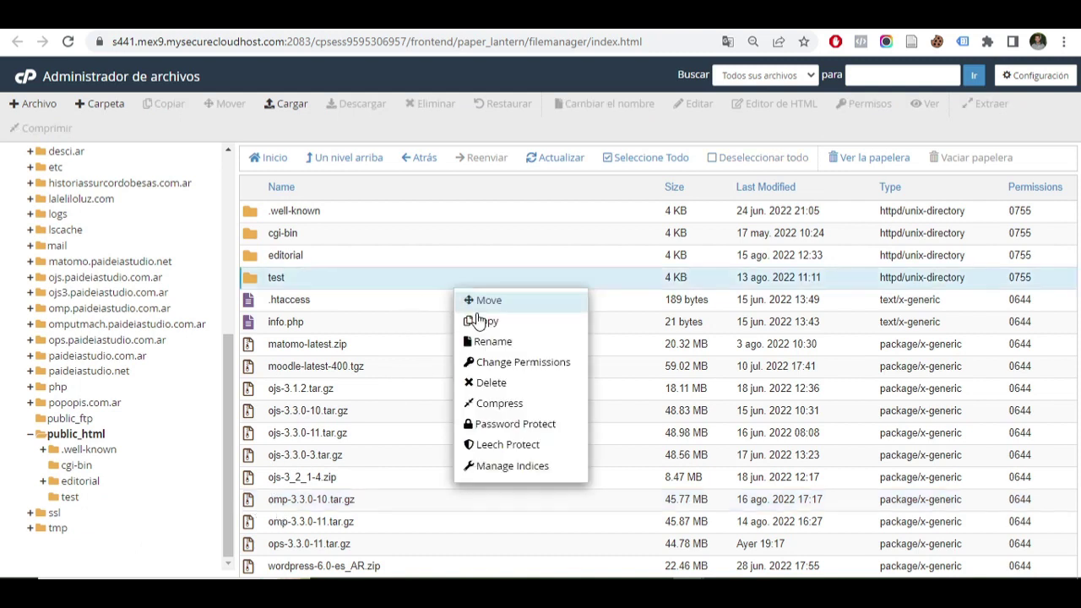
left_click(91, 103)
left_click(425, 294)
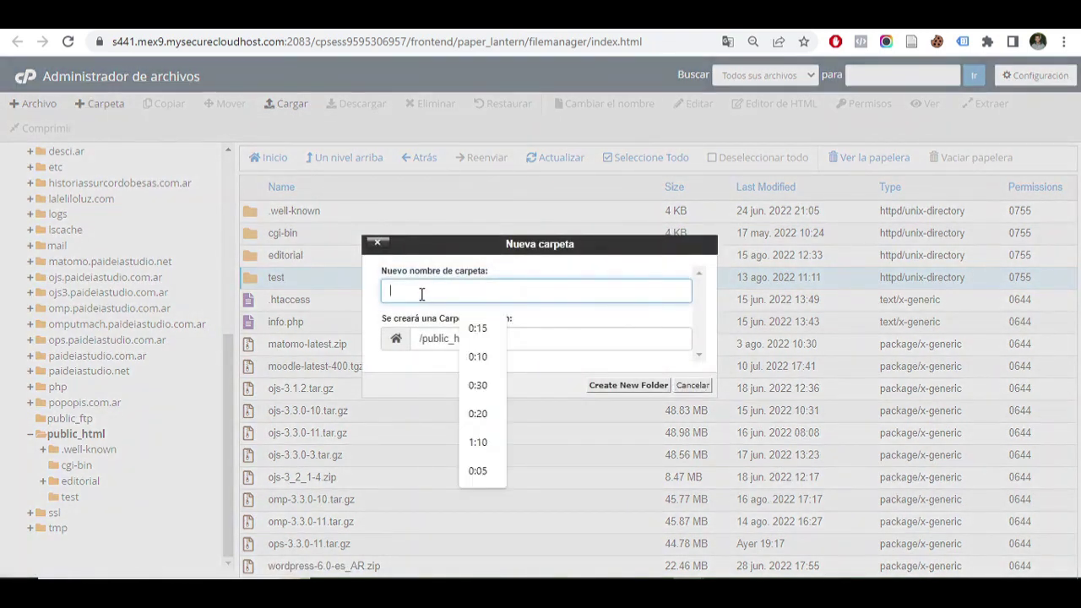
type("nuevo")
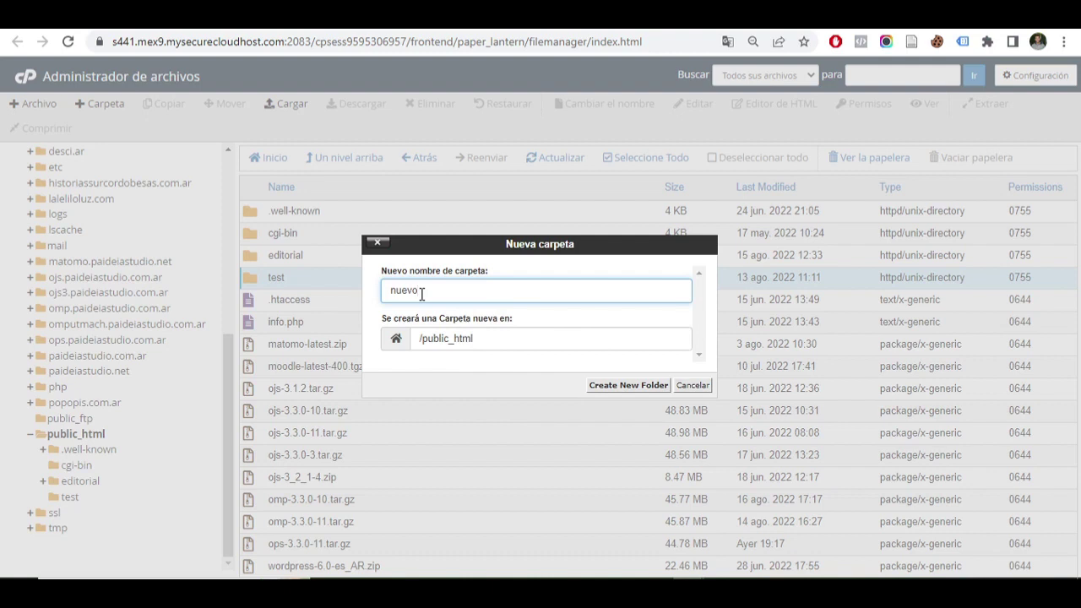
key("Return")
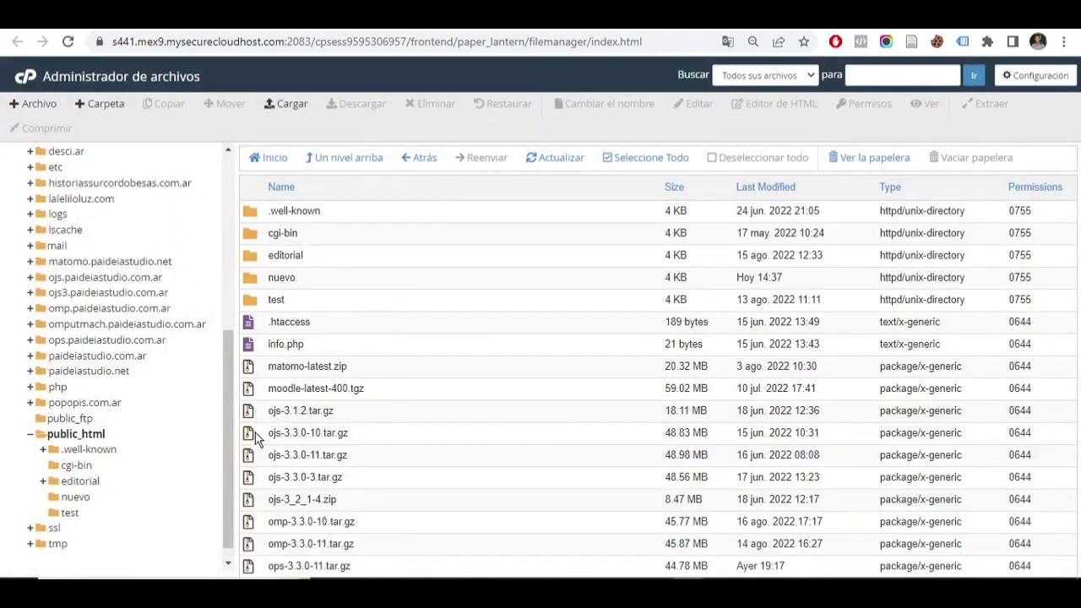
Move ojs-3.3.0-11.tar.gz into the /nuevo folder.
left_click(249, 456)
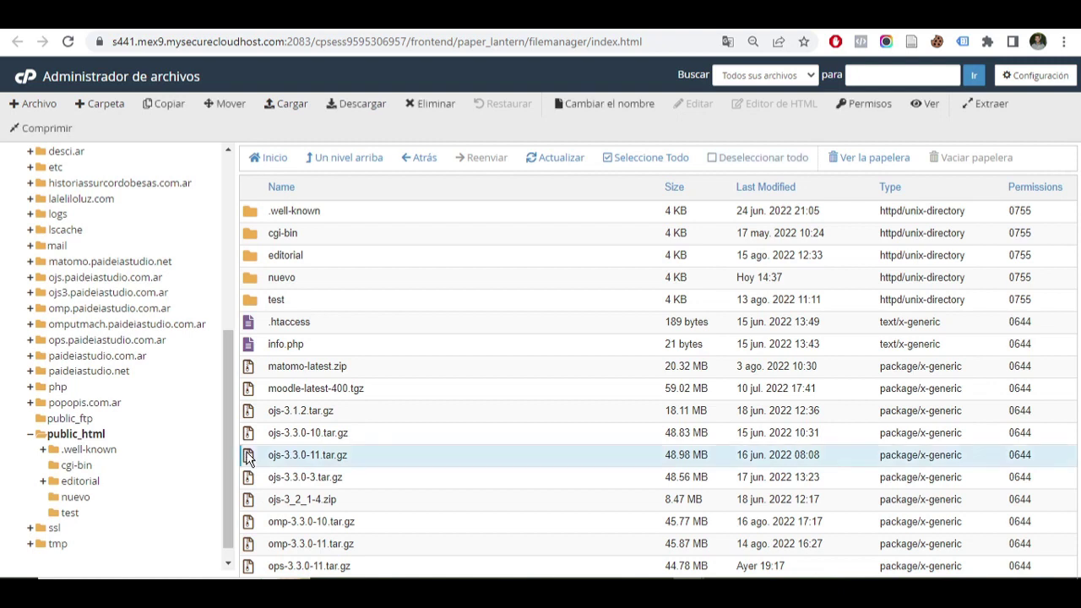
left_click(215, 104)
left_click(483, 333)
type("/nuevo")
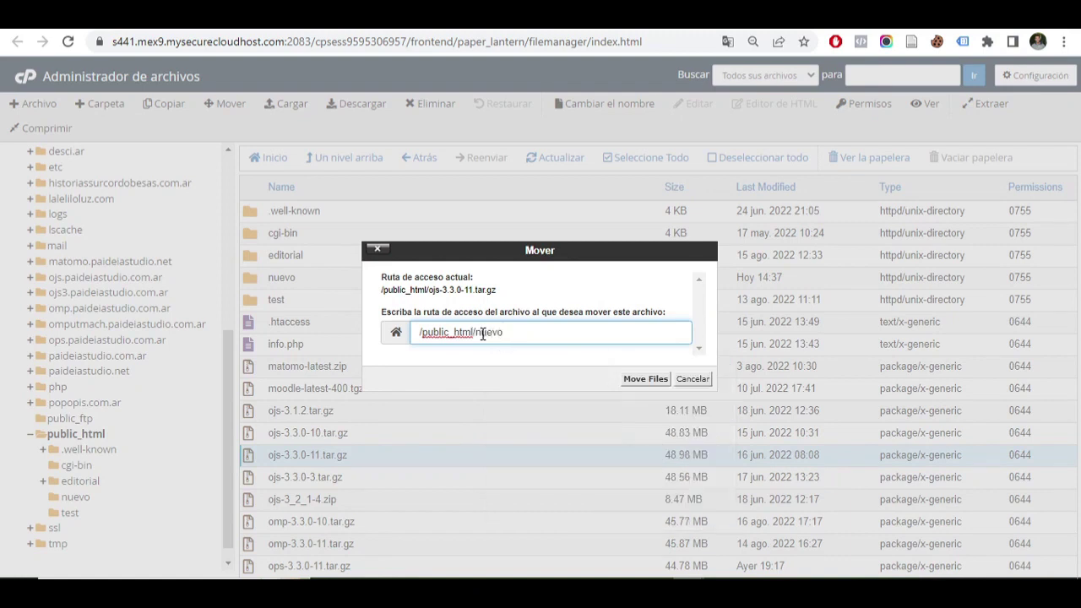
key("Return")
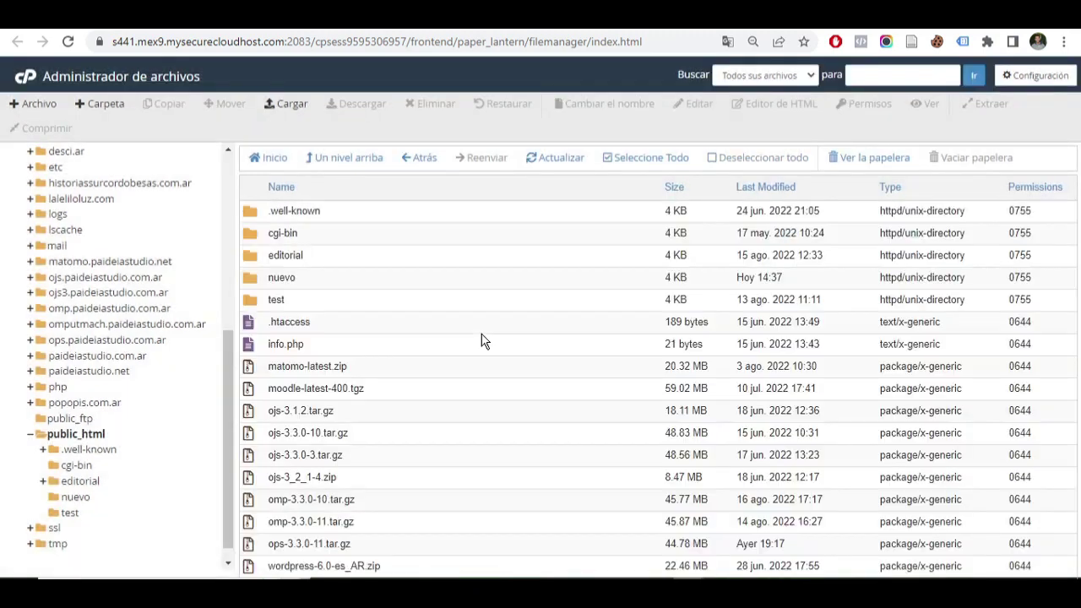
Extract ojs-3.3.0-11.tar.gz inside the nuevo folder.
double_click(252, 286)
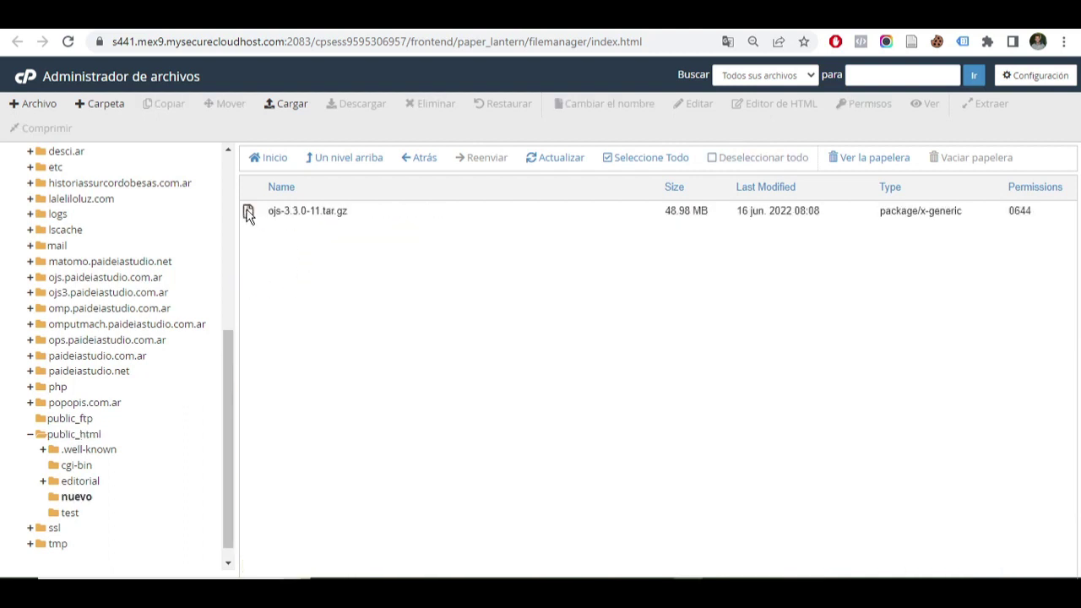
left_click(248, 213)
right_click(249, 214)
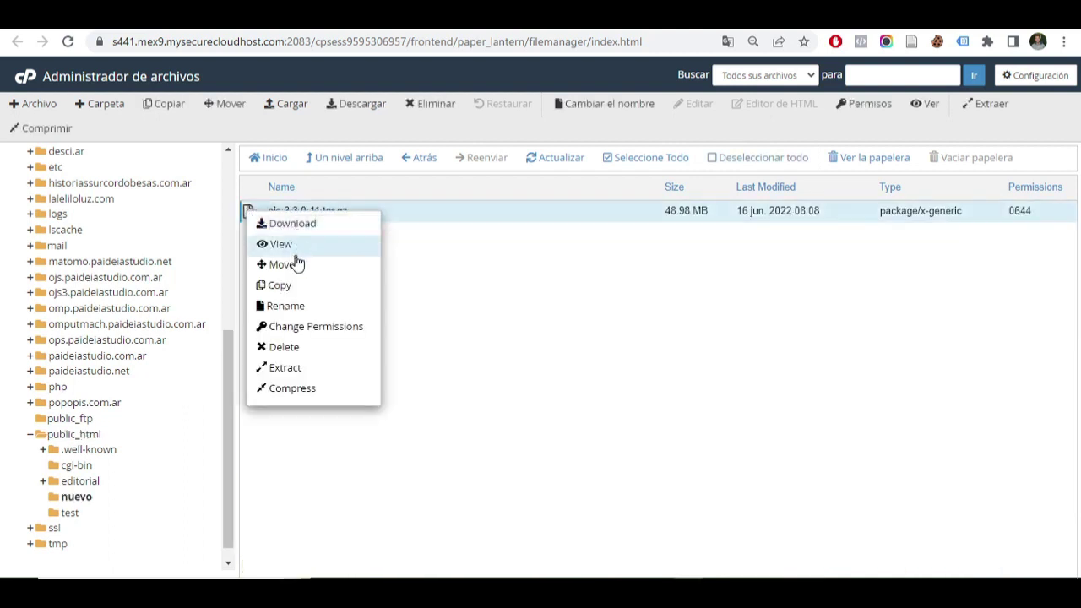
left_click(284, 369)
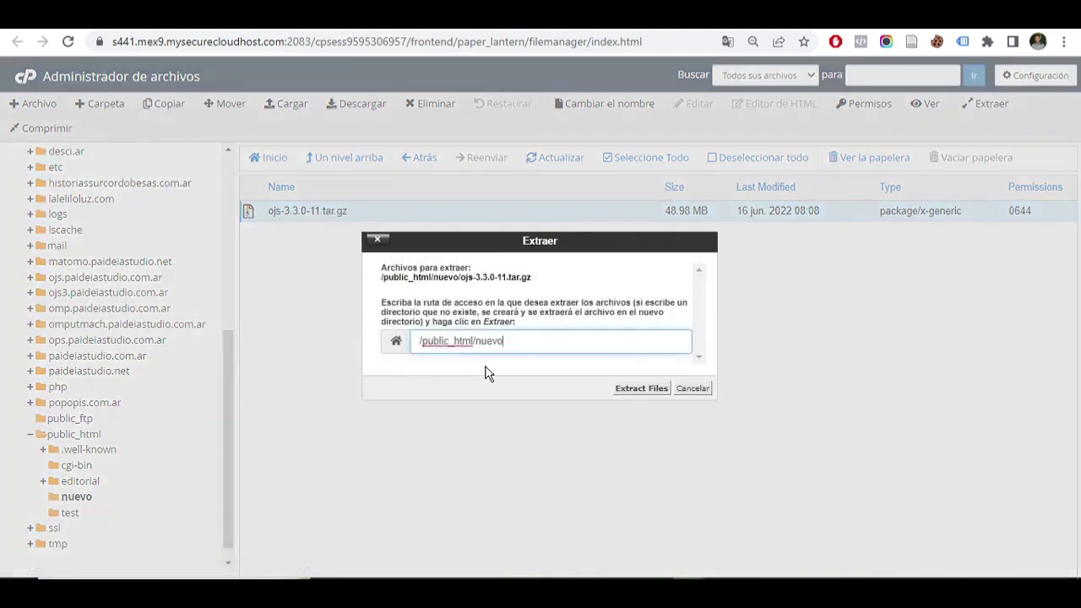
left_click(641, 389)
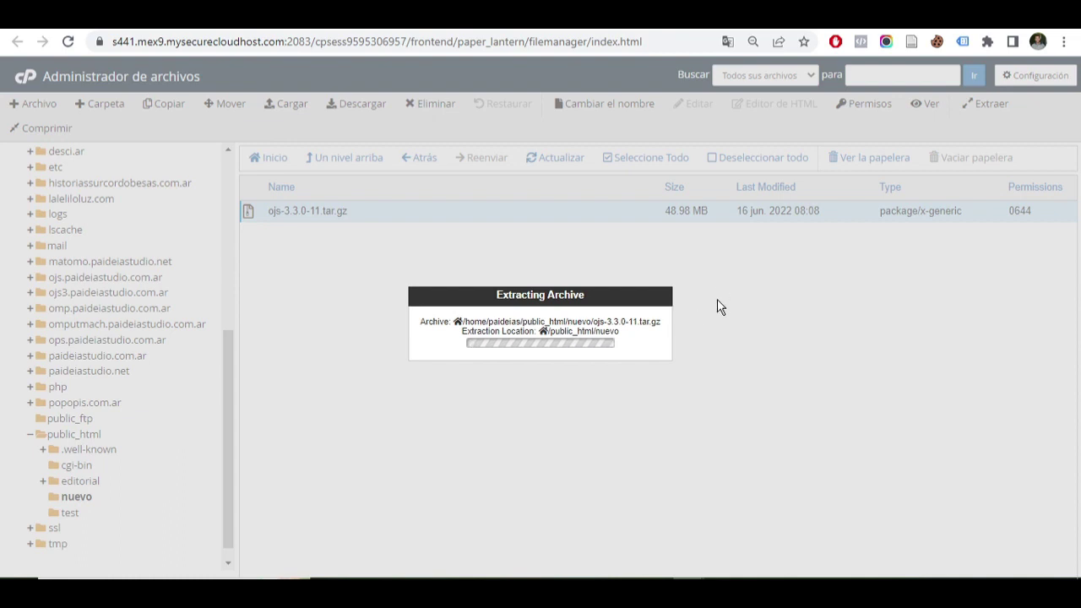
left_click(768, 464)
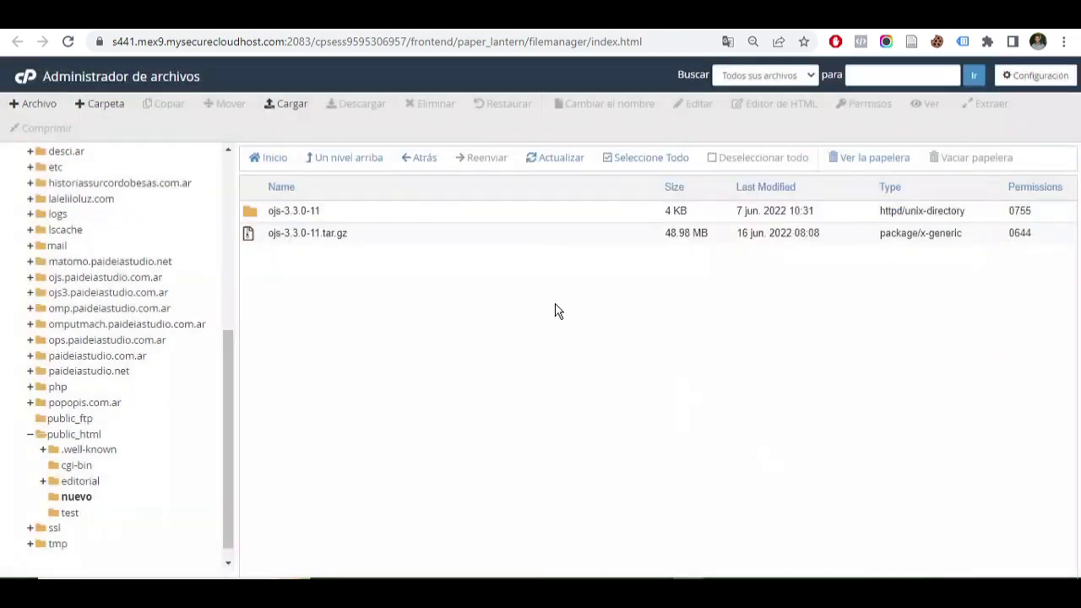
Move the ojs-3.3.0-11.tar.gz archive from nuevo back up to /public_html.
left_click(251, 234)
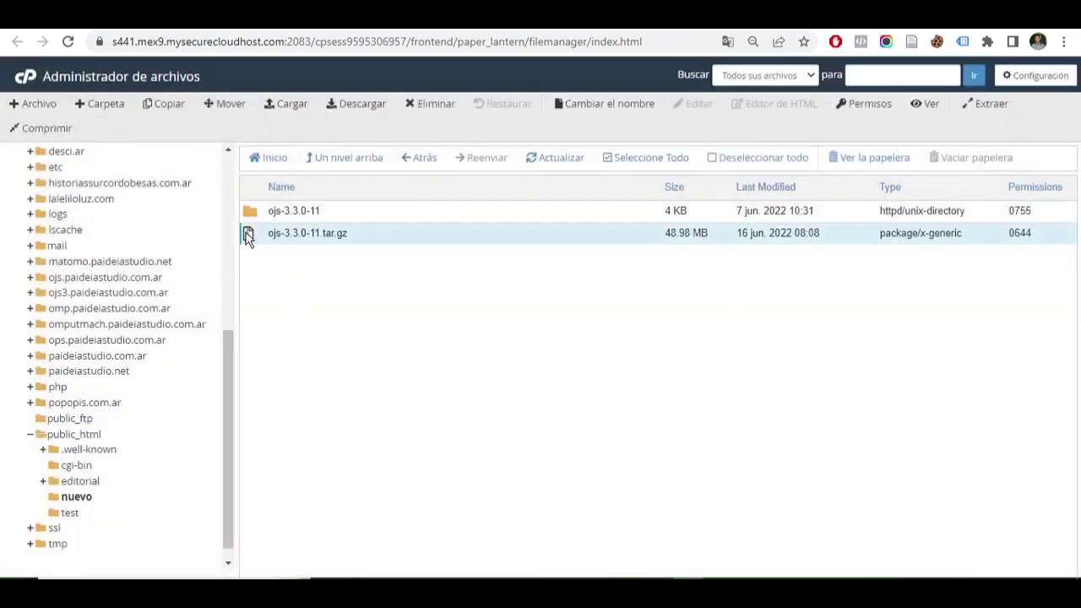
left_click(226, 104)
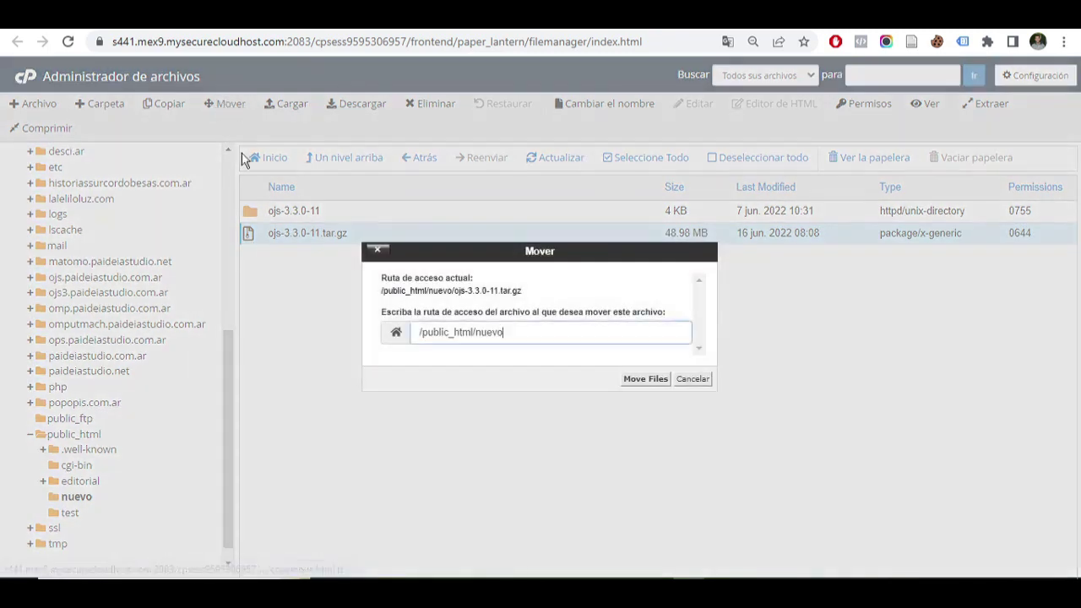
left_click_drag(504, 334, 478, 331)
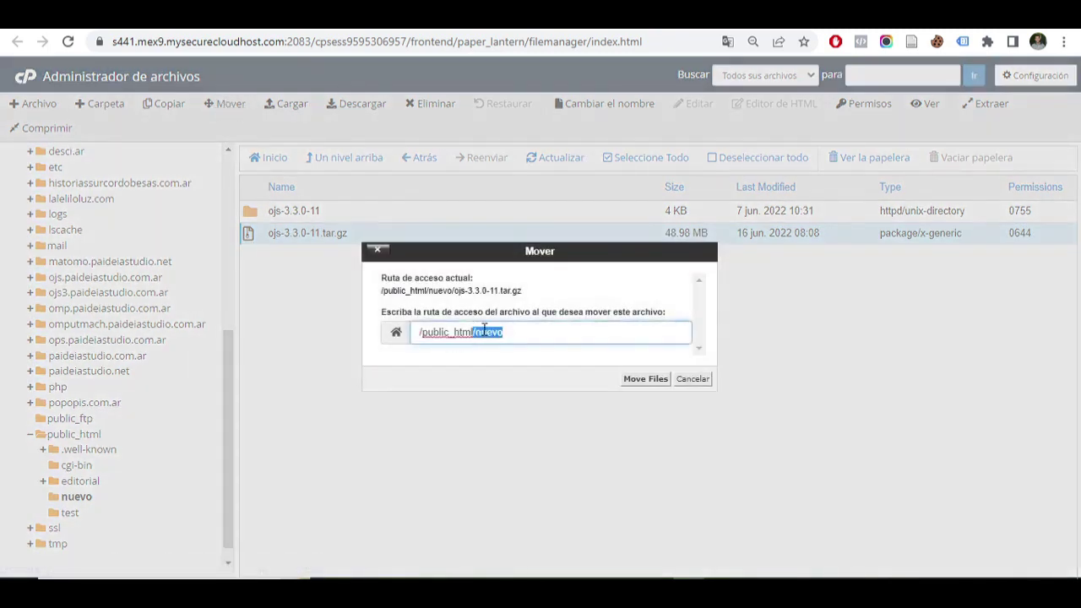
key("BackSpace")
key("Return")
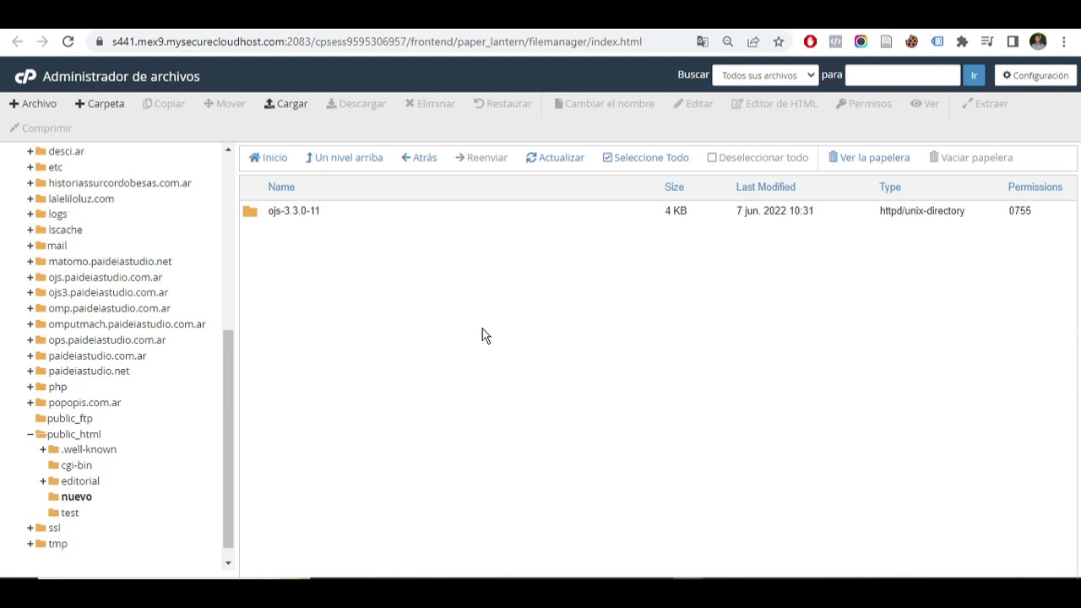
Move everything inside ojs-3.3.0-11 up into /public_html/nuevo.
double_click(249, 217)
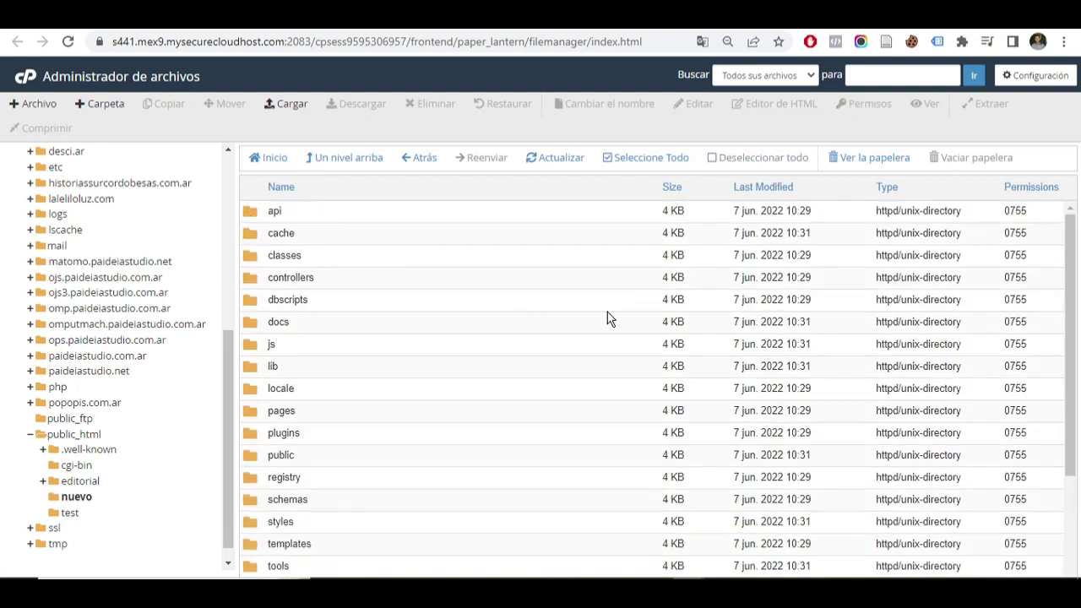
scroll(365, 359, "down", 2)
scroll(364, 355, "up", 3)
left_click(615, 159)
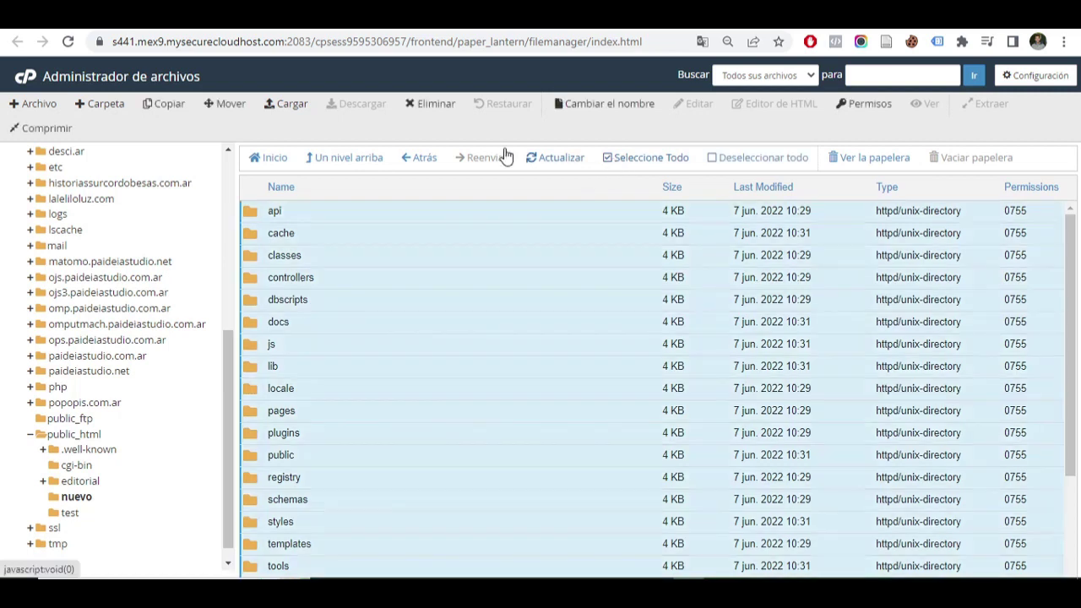
left_click(223, 105)
left_click_drag(585, 378, 518, 380)
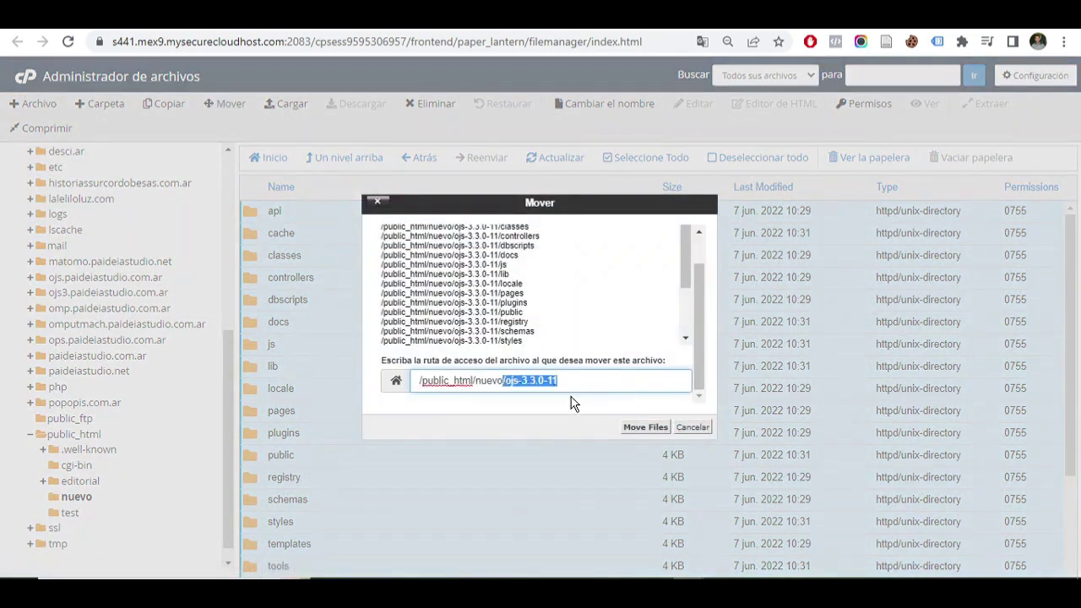
key("BackSpace")
key("Return")
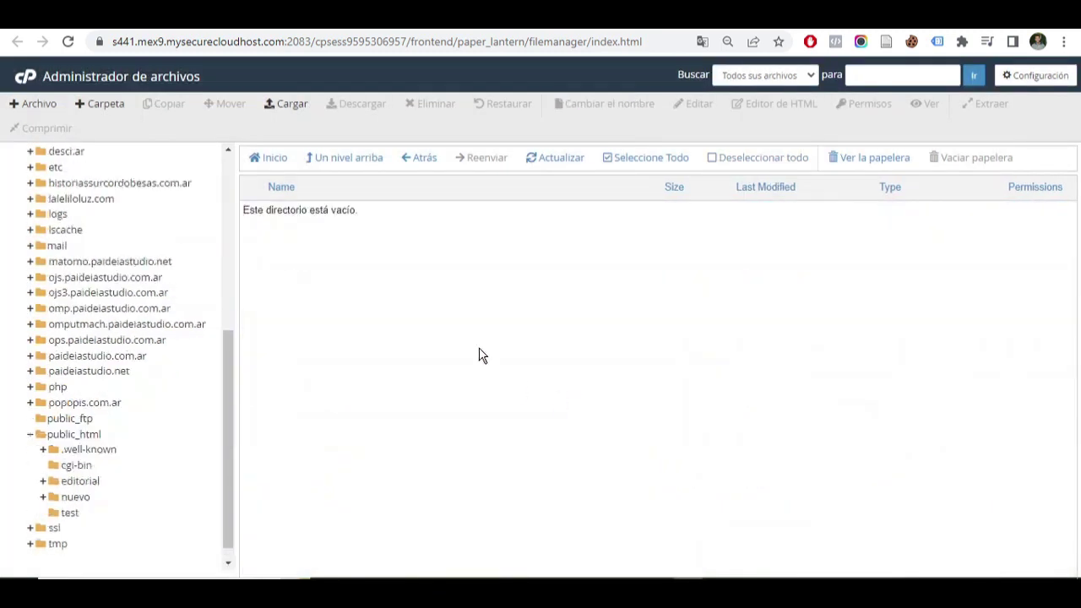
Permanently delete the now-empty ojs-3.3.0-11 folder from nuevo.
left_click(344, 160)
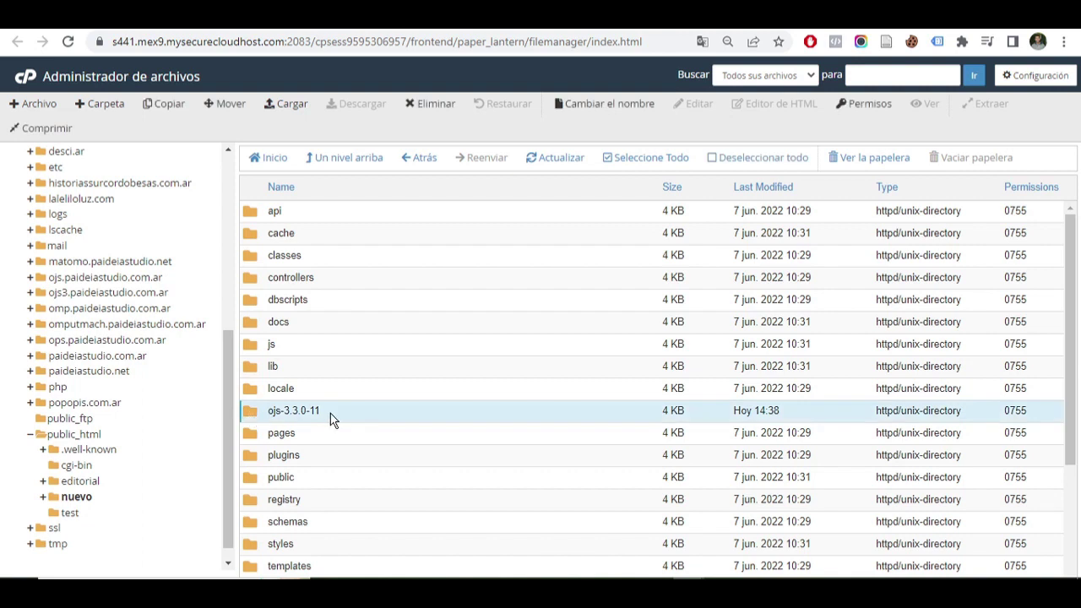
left_click(431, 104)
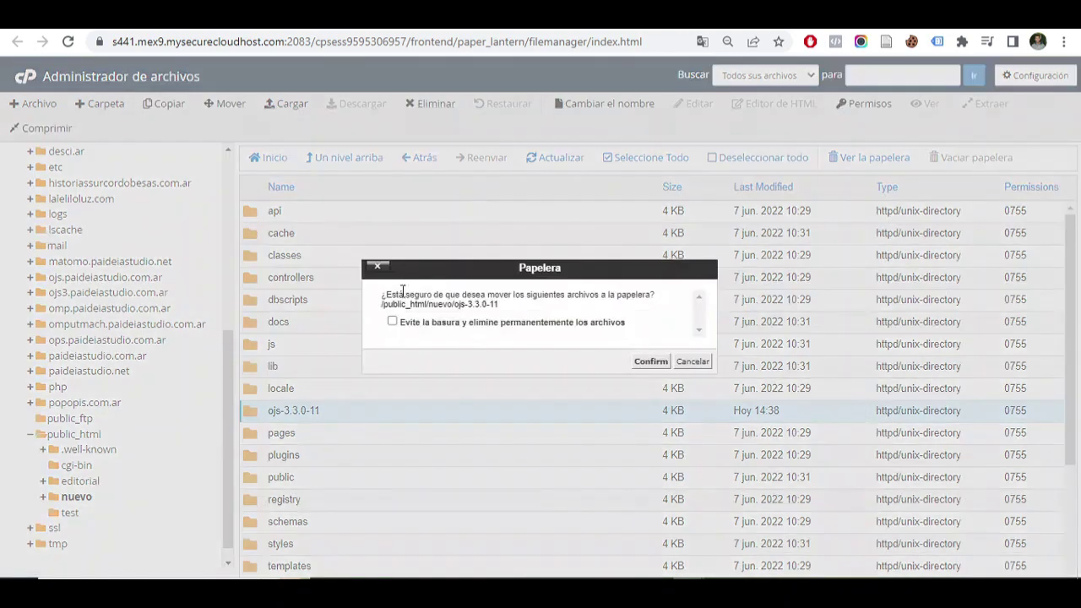
left_click(393, 322)
left_click(652, 362)
scroll(448, 308, "down", 4)
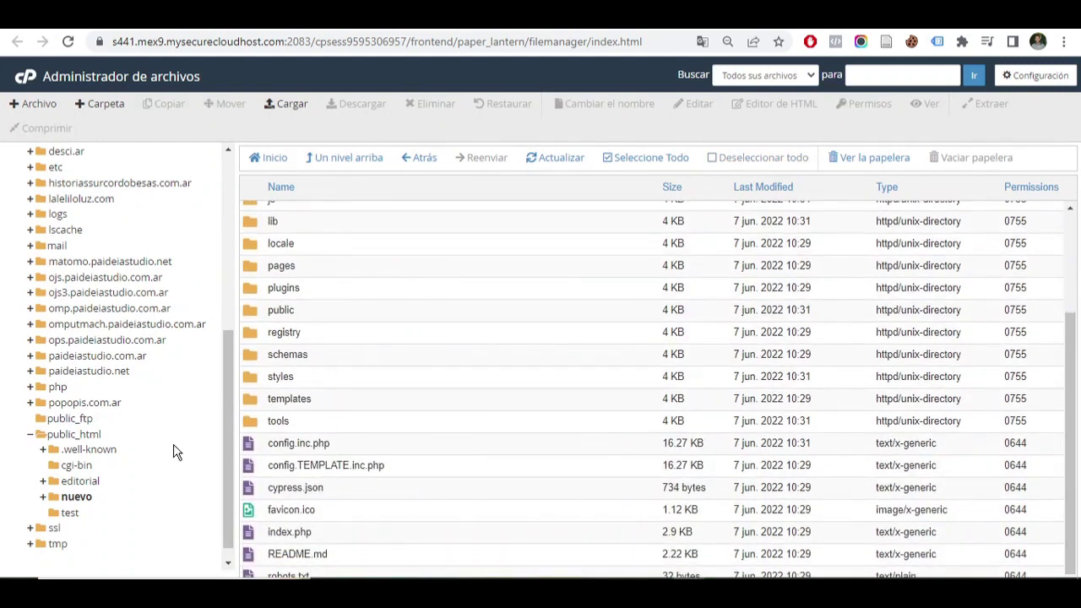
Check the OJS files in the nuevo listing, then start a new Chrome tab on Google.
scroll(393, 400, "up", 3)
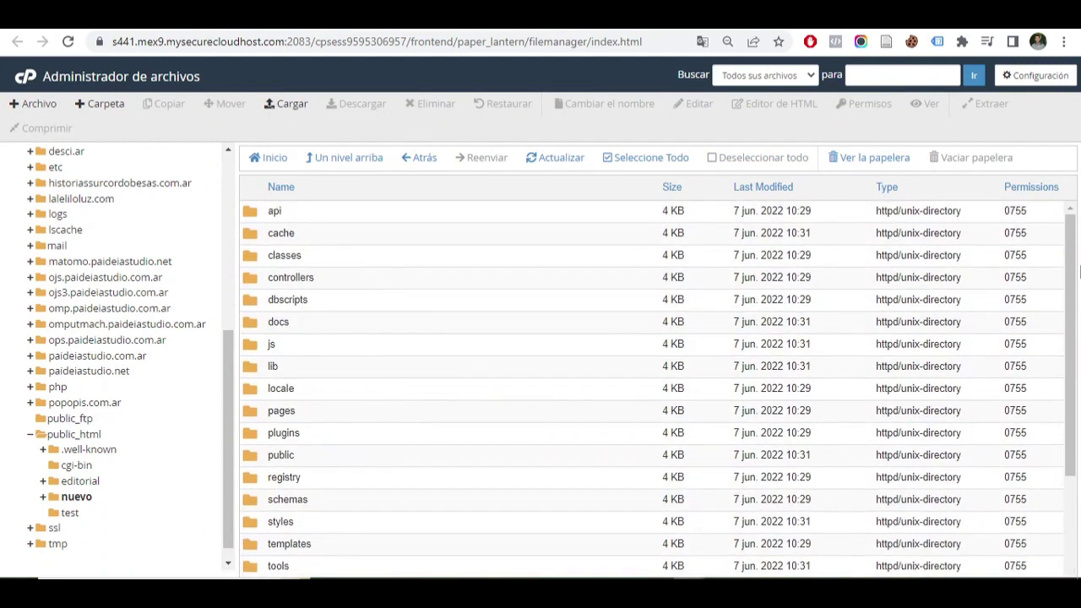
left_click_drag(1072, 254, 1076, 382)
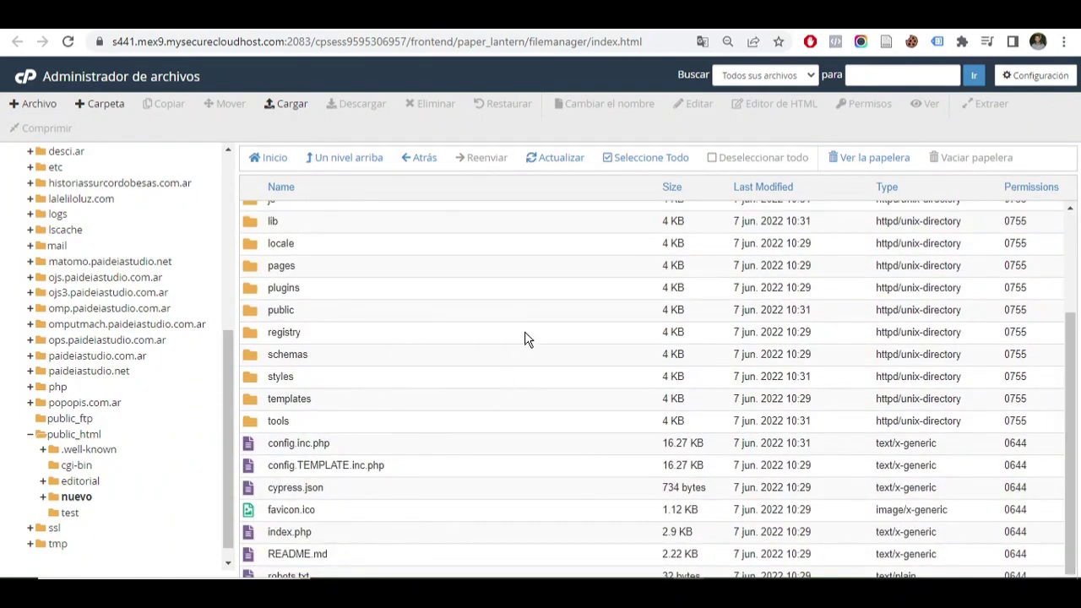
scroll(465, 363, "up", 3)
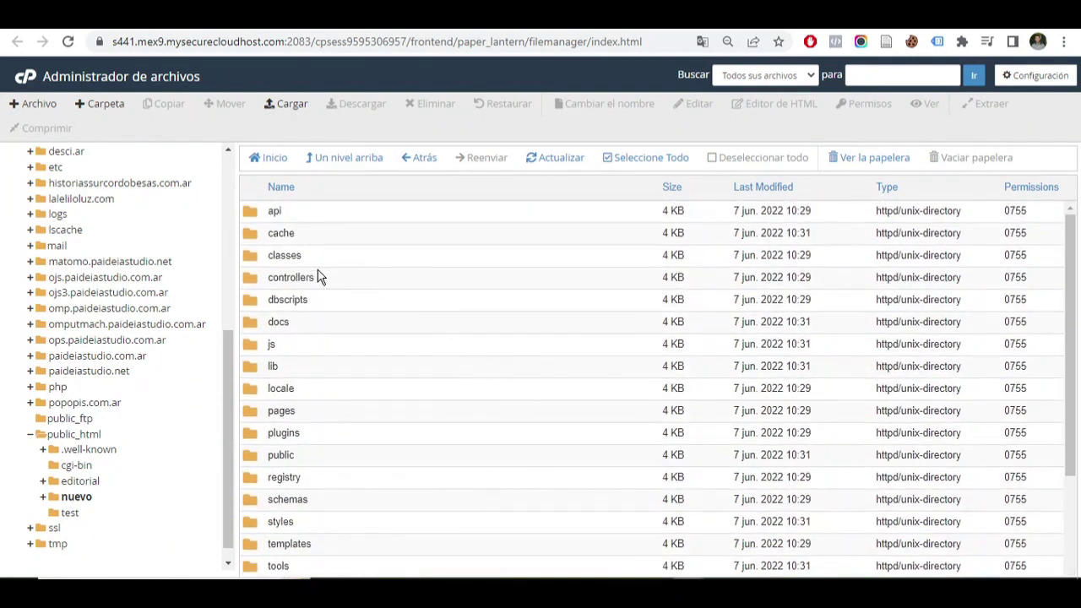
scroll(319, 277, "down", 3)
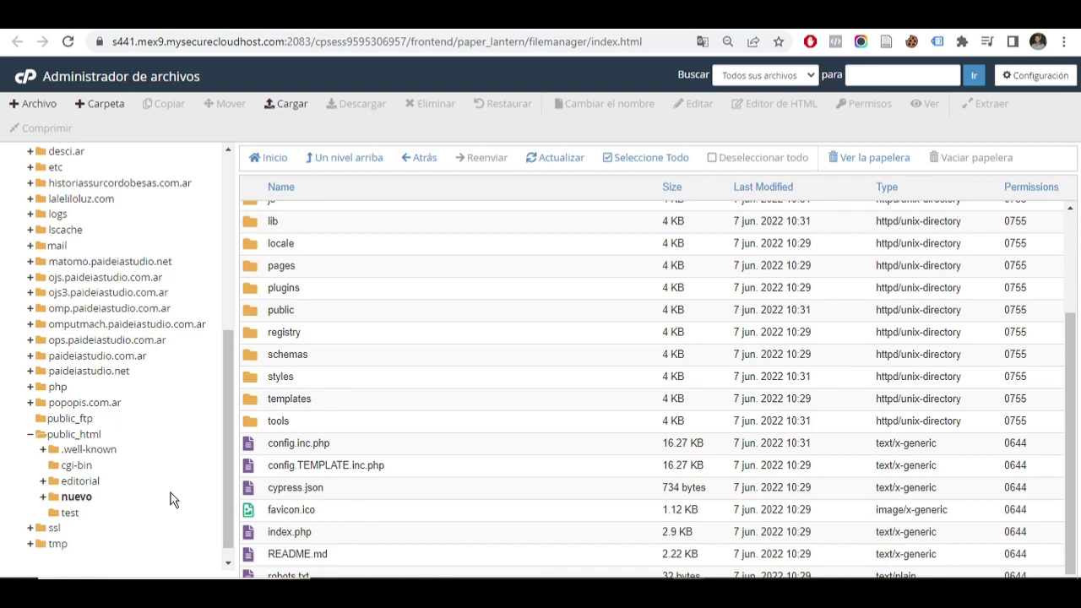
scroll(474, 521, "up", 1)
scroll(473, 521, "up", 2)
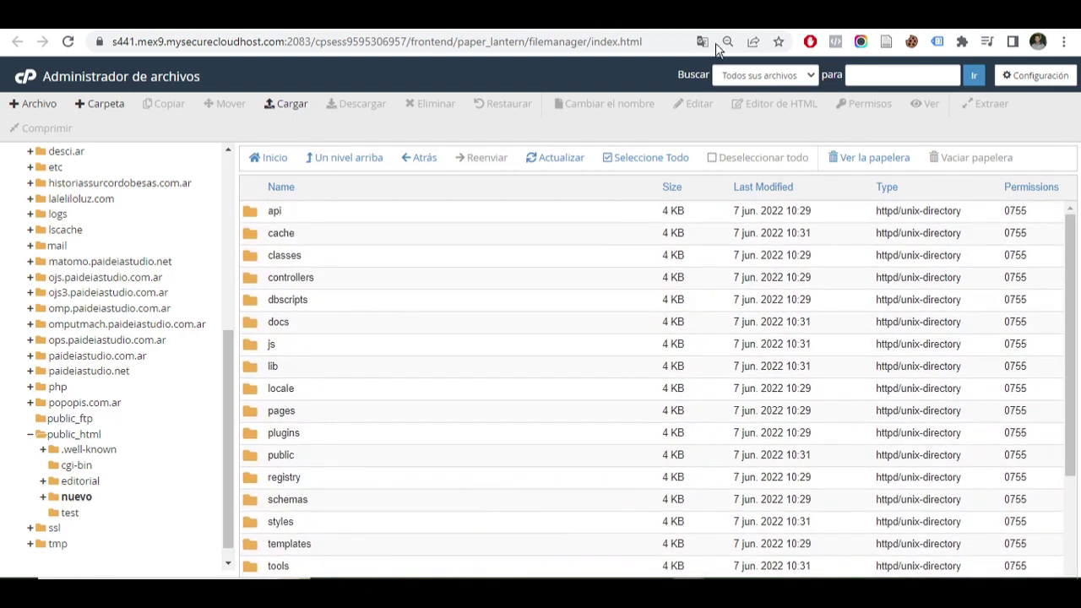
left_click(843, 28)
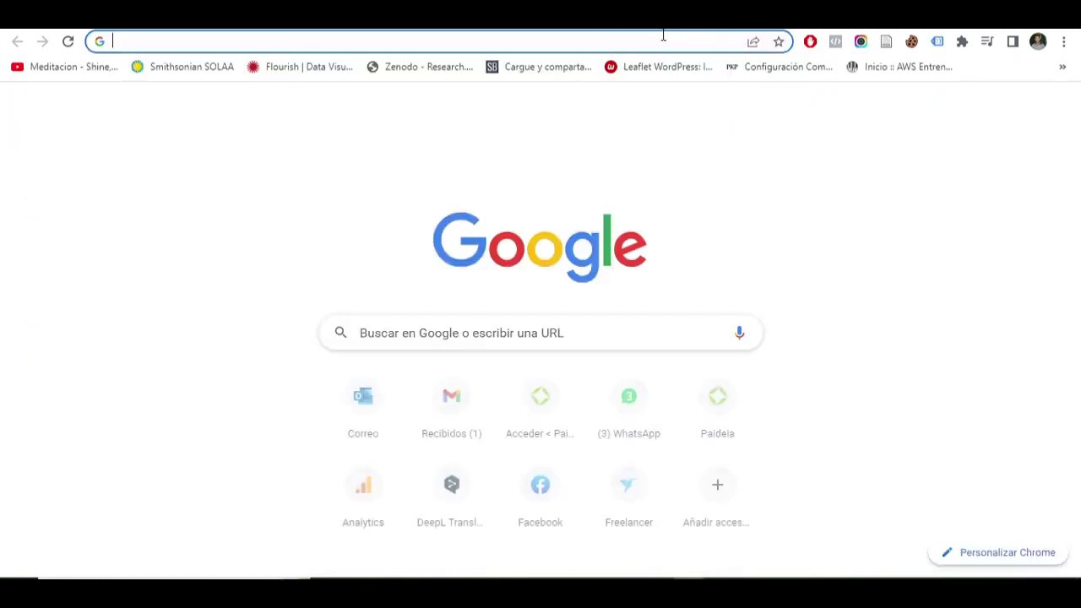
left_click(664, 34)
Load the OJS 3.3.0.11 installer at paideiastudio.com.ar/nuevo, then return to the cPanel tab.
type("pai")
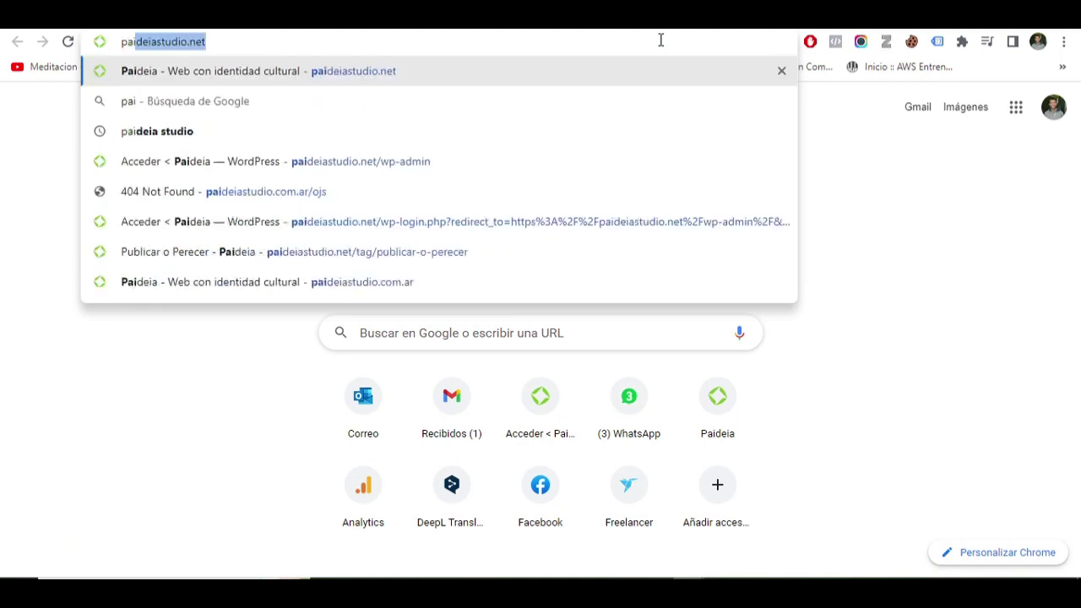
type("deiastudio.c")
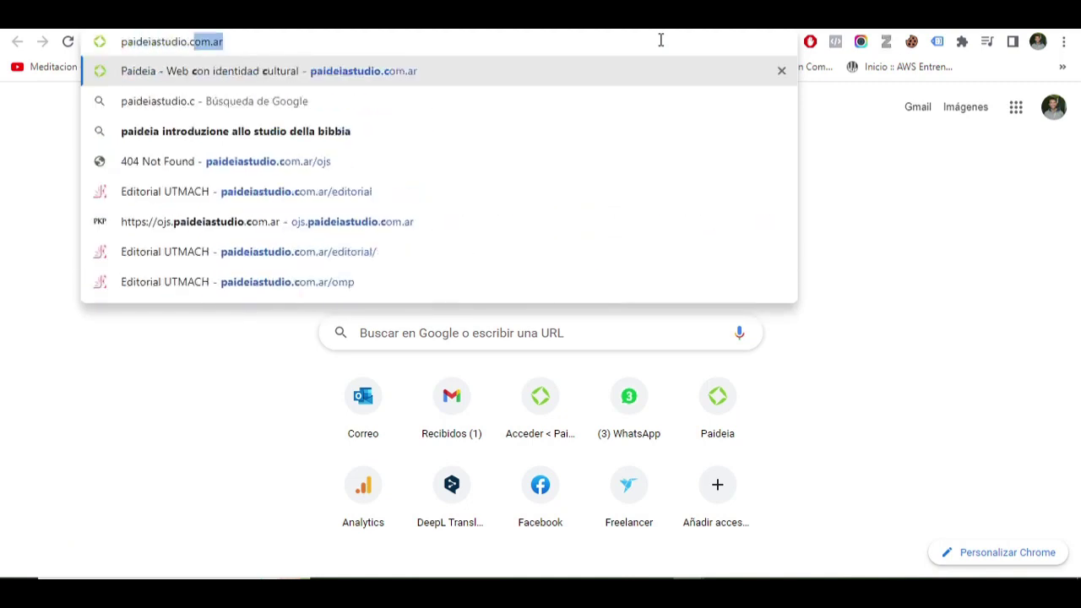
type("om.ar/nuevo")
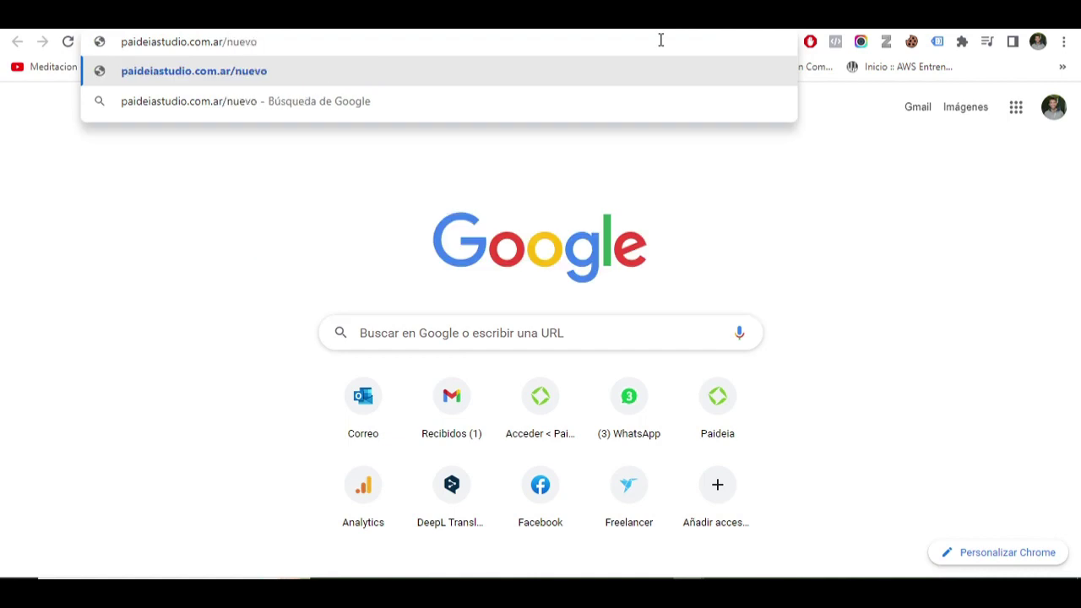
key("Return")
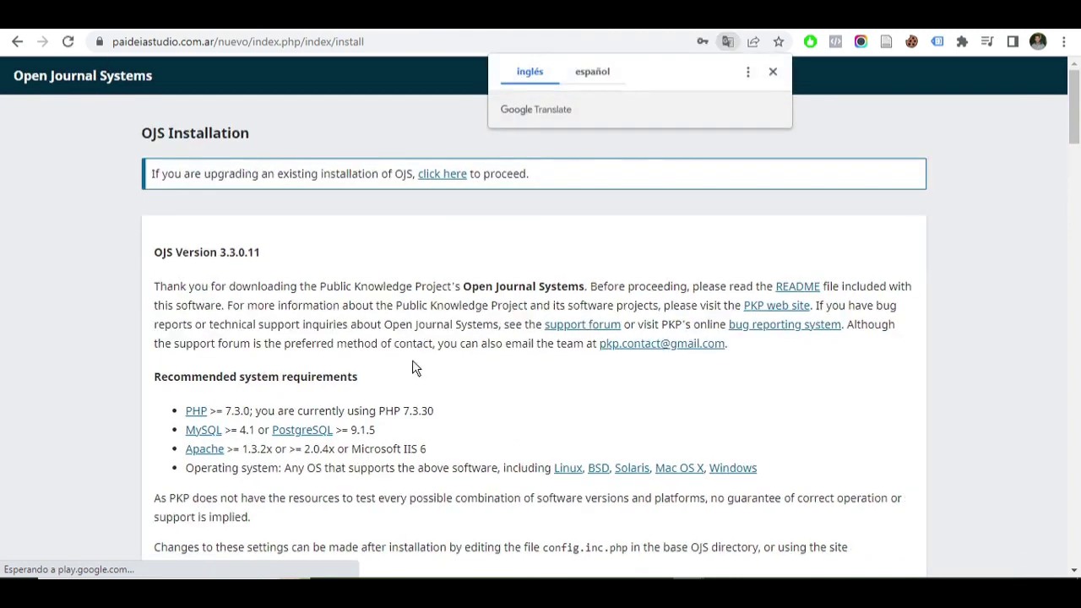
left_click(773, 72)
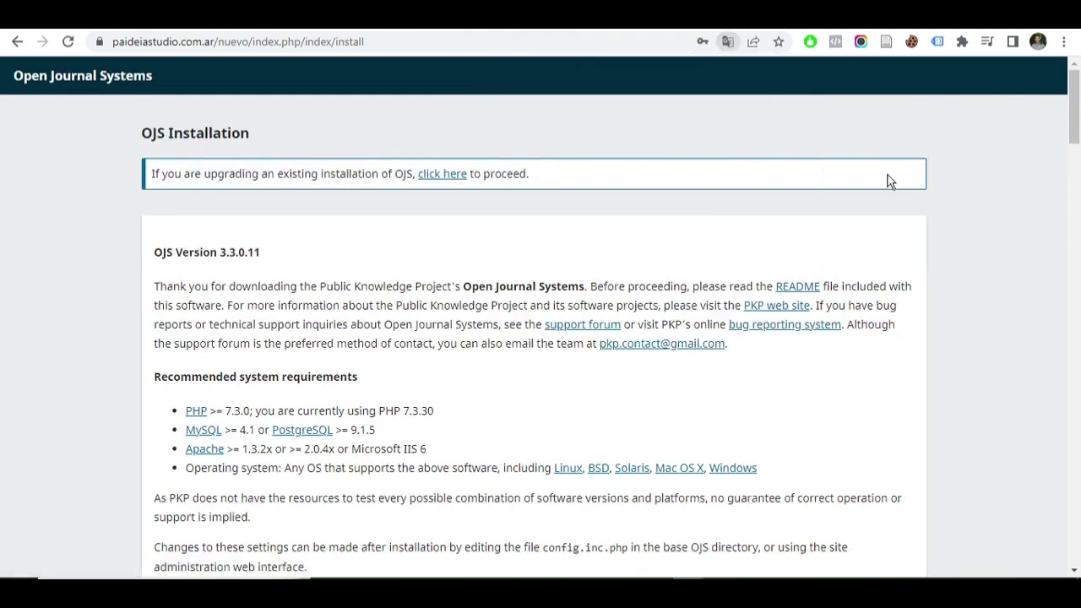
scroll(860, 183, "down", 4)
scroll(860, 183, "down", 11)
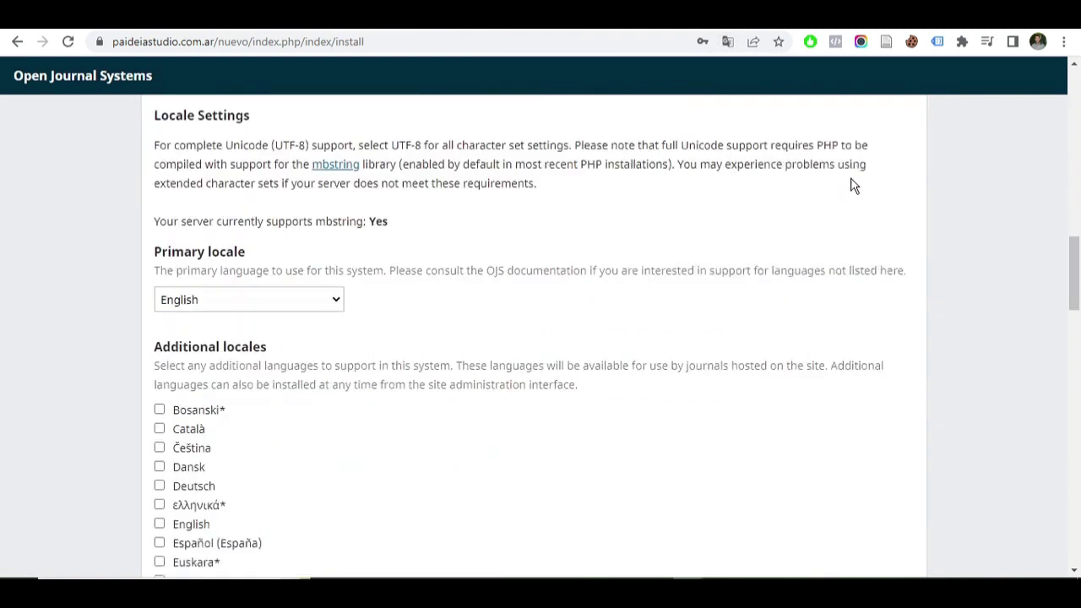
left_click_drag(1076, 272, 1076, 91)
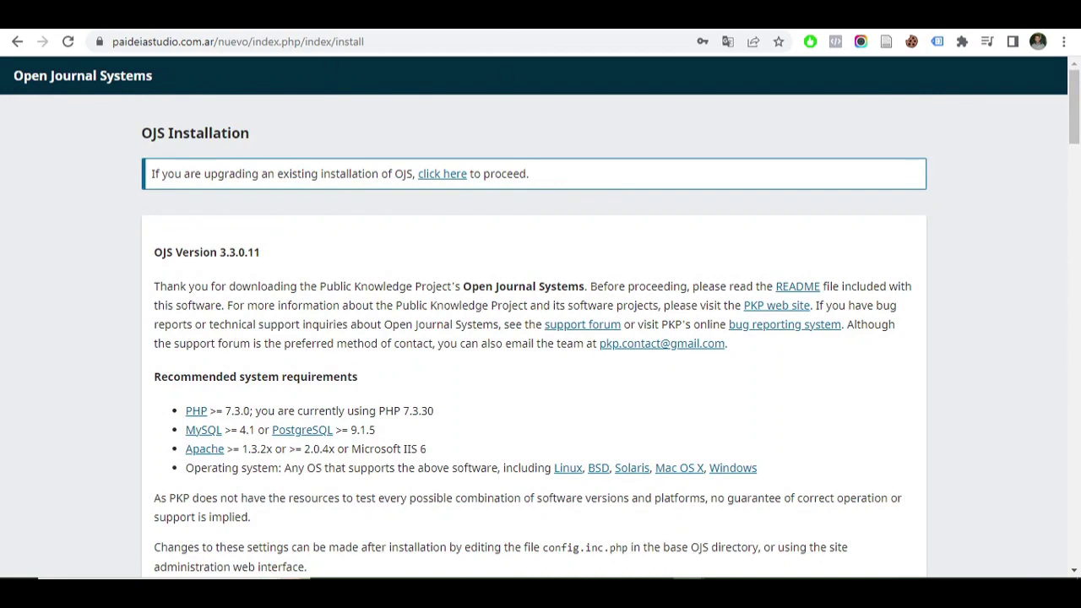
key("ctrl+Tab")
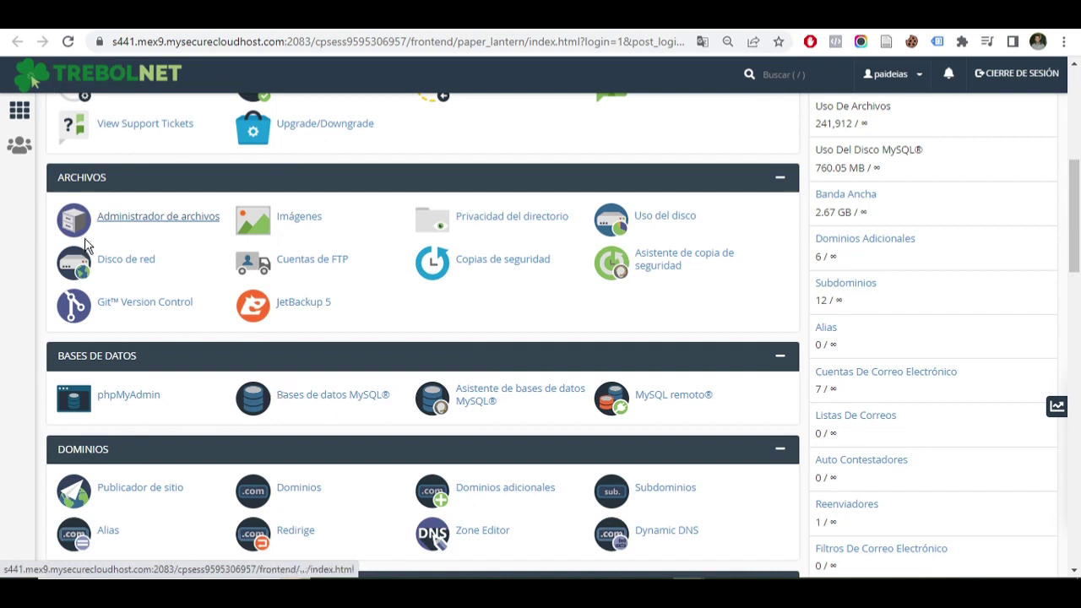
In the MySQL Database Wizard, create the database nuevo (paideias_nuevo).
scroll(301, 259, "down", 1)
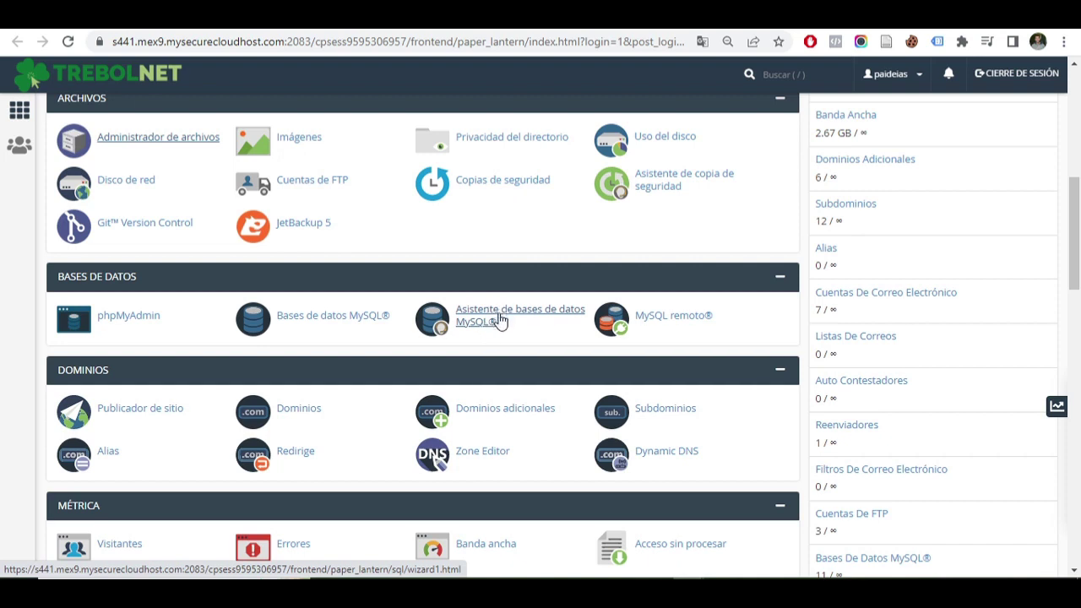
left_click(460, 310)
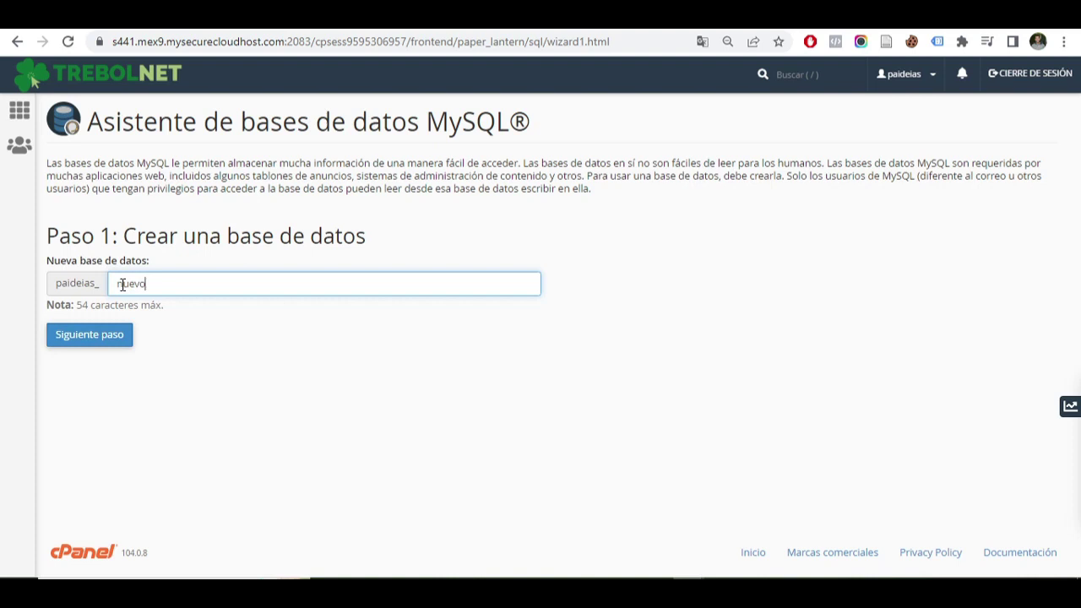
left_click(64, 336)
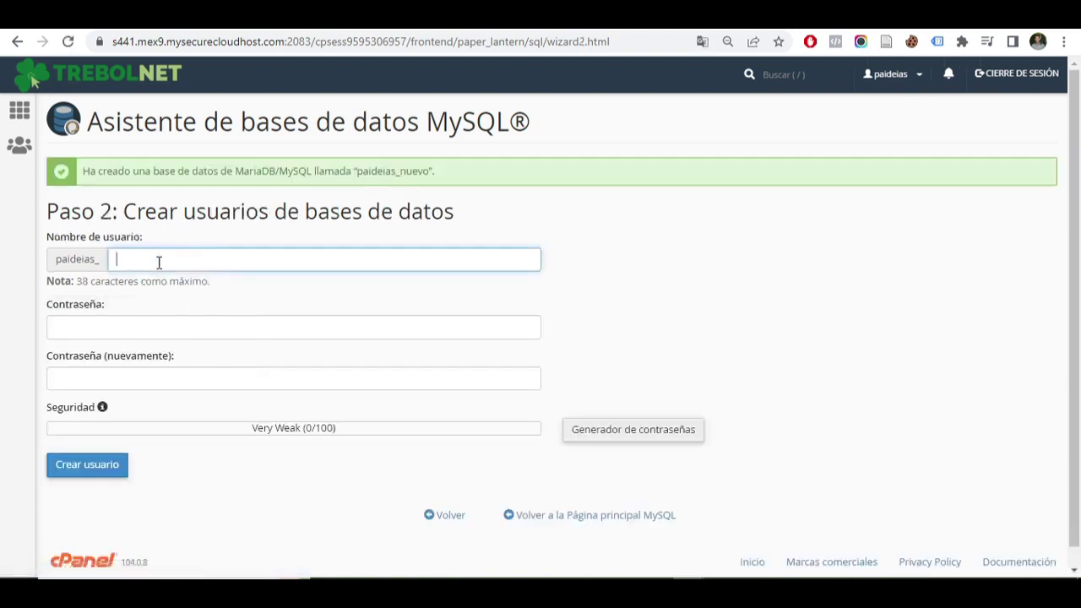
Create the database user 'nuevo' with a strong password entered twice.
left_click(152, 261)
type("nuevo")
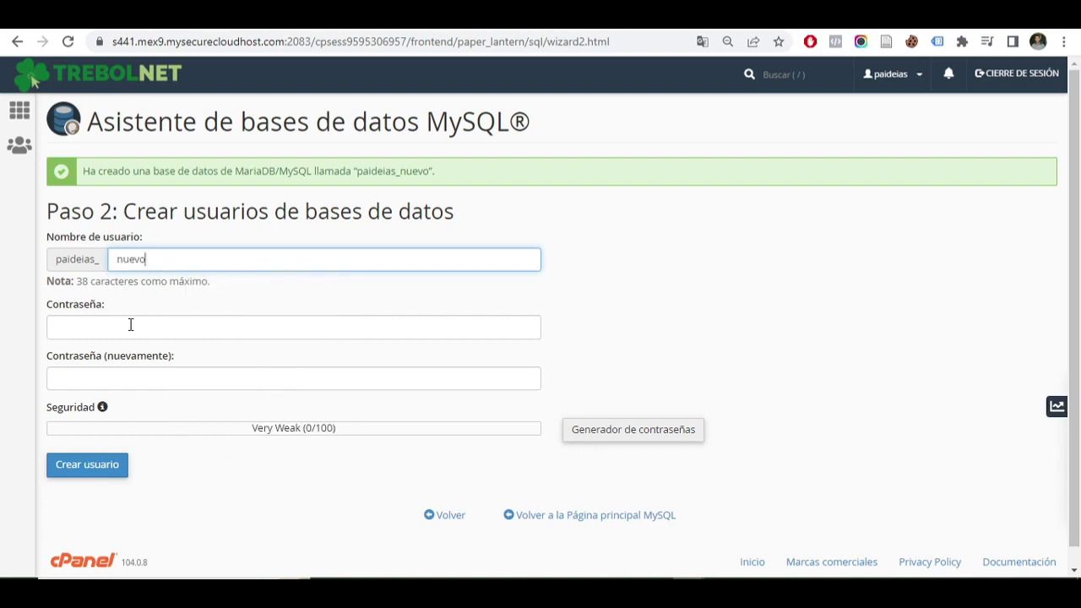
left_click(131, 325)
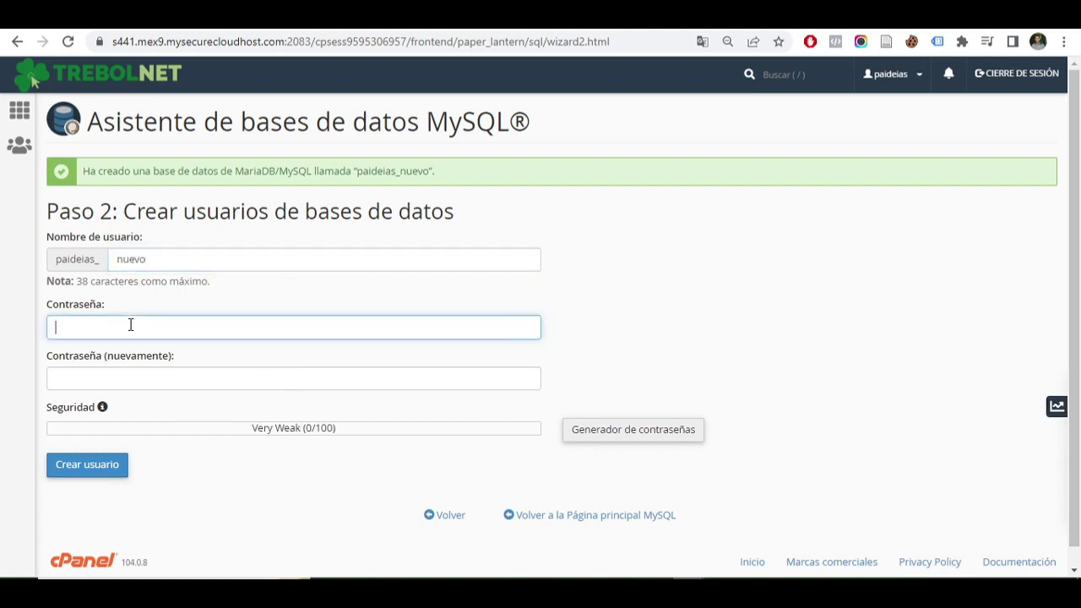
type("•••••")
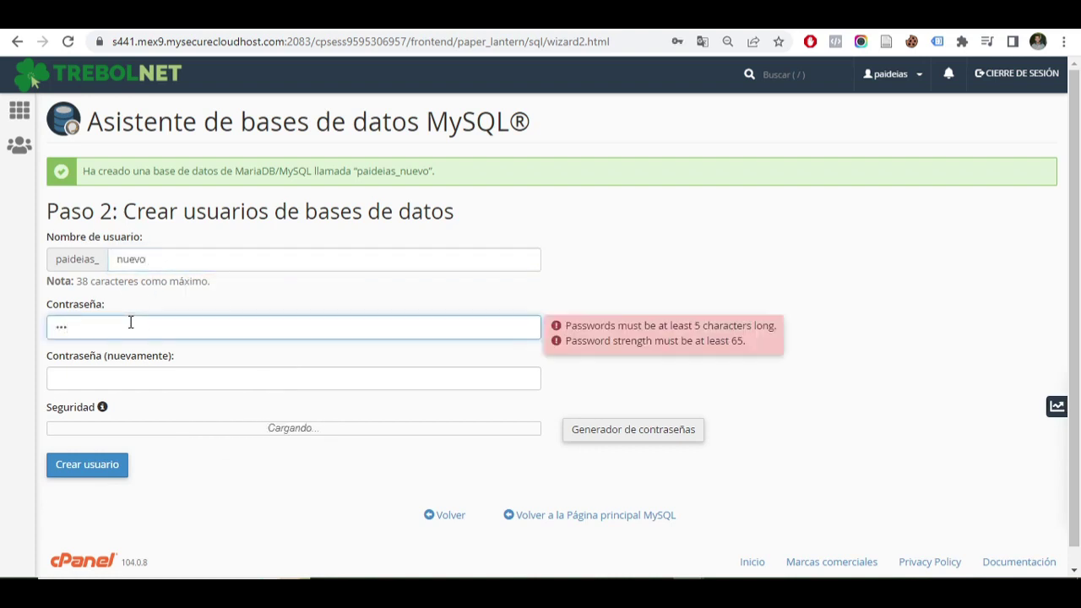
type("•")
key("BackSpace")
key("BackSpace")
key("BackSpace")
key("BackSpace")
key("BackSpace")
key("BackSpace")
key("BackSpace")
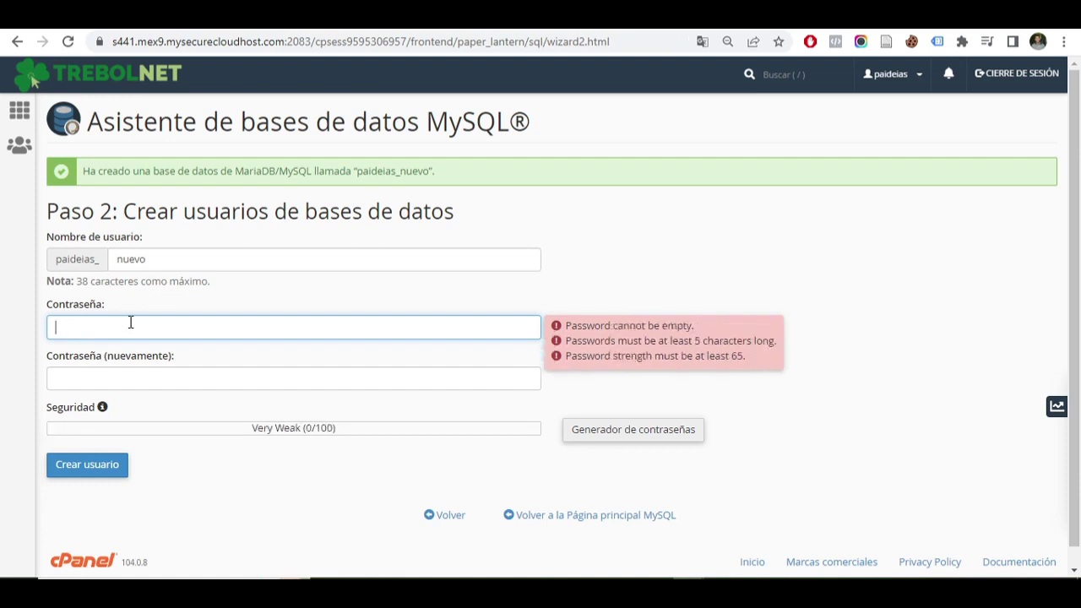
type("•••••")
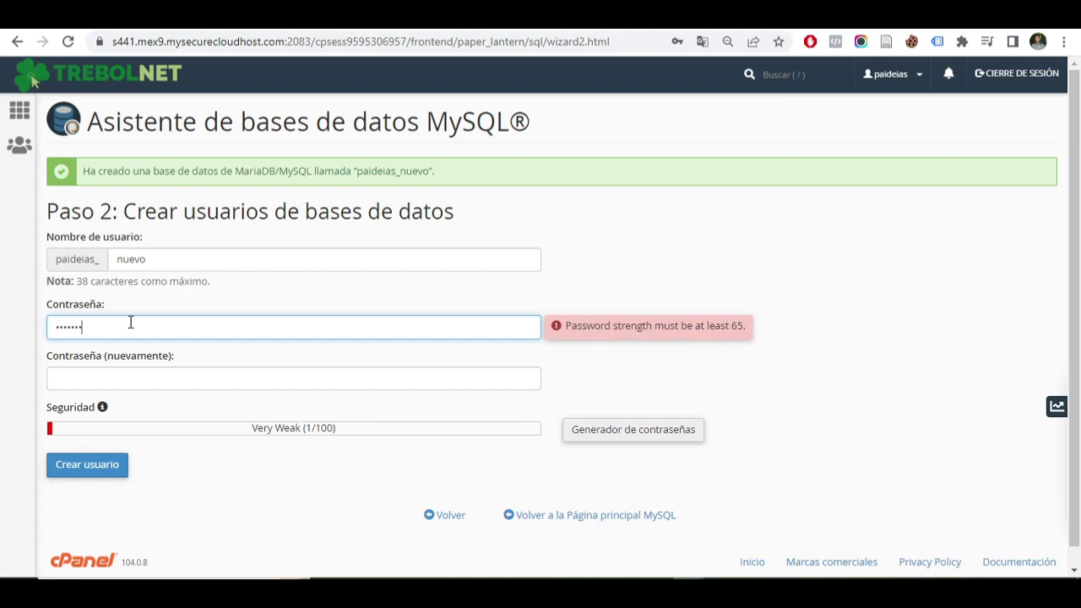
type("•")
left_click(127, 379)
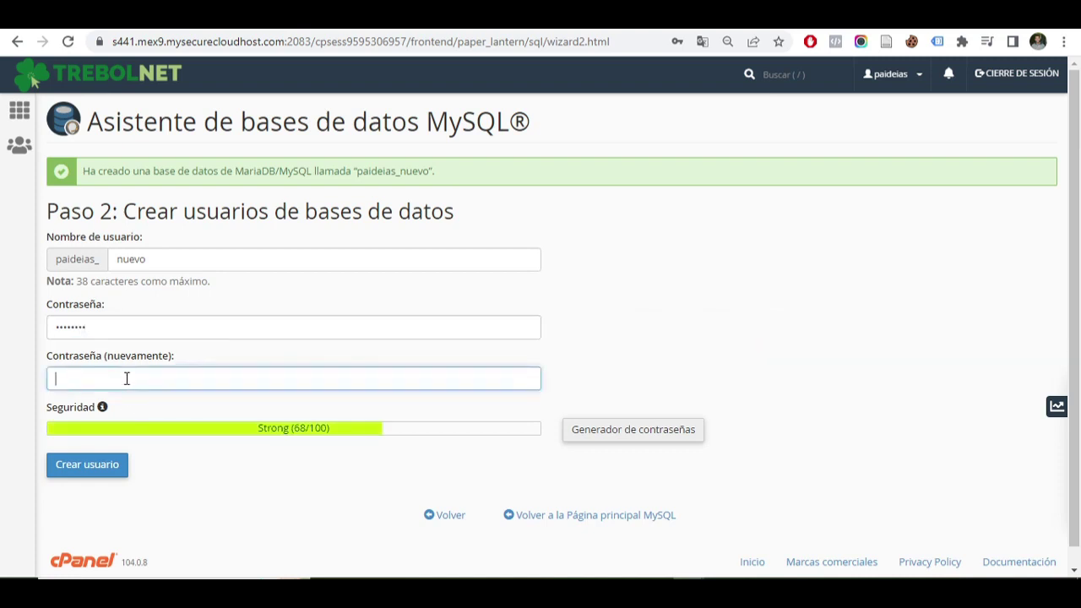
type("••••••")
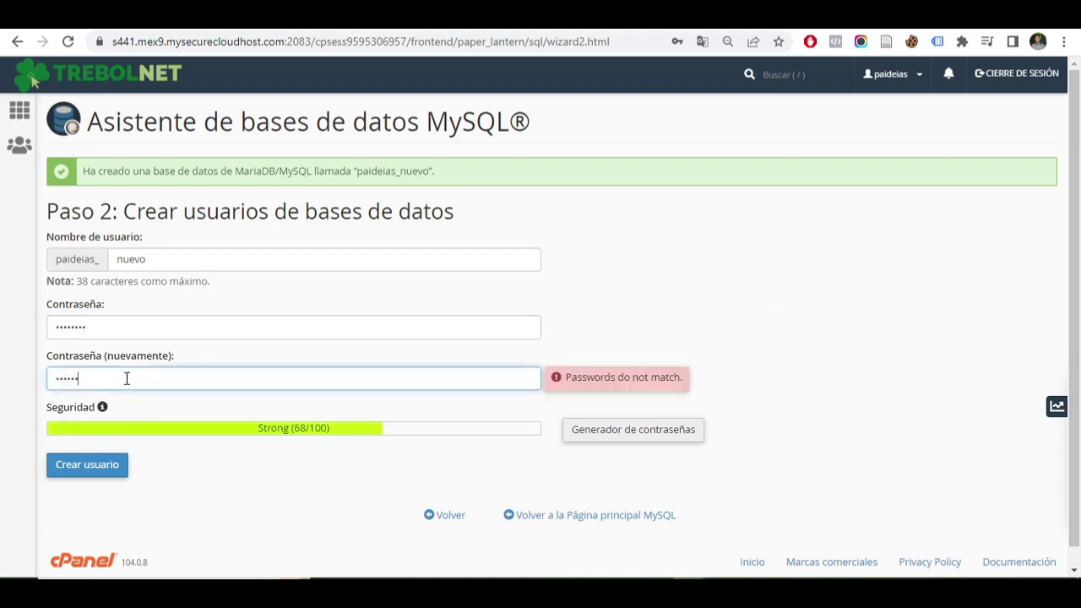
type("••")
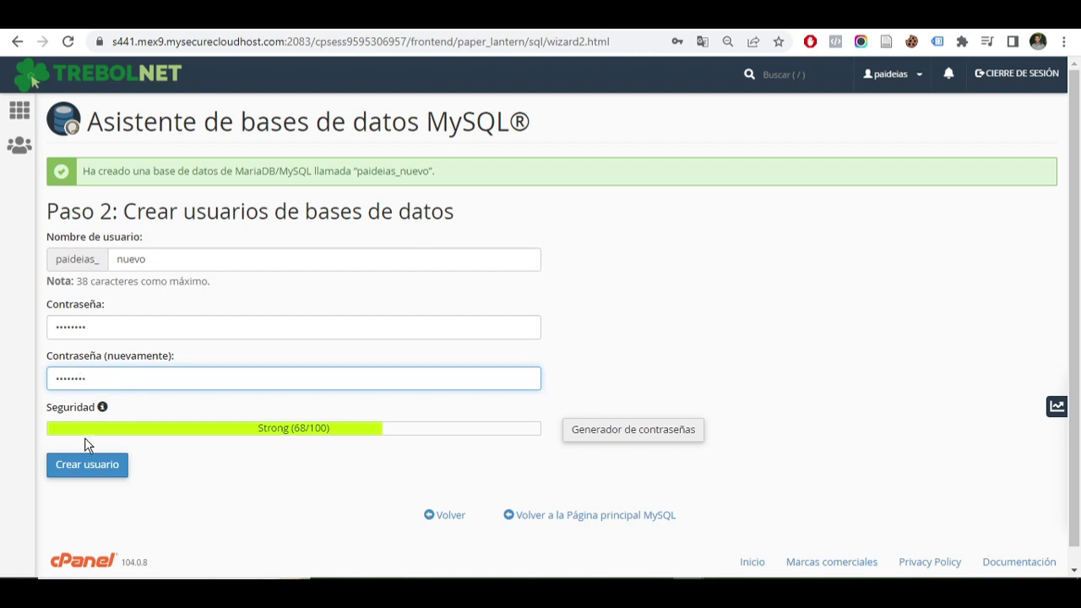
left_click(80, 469)
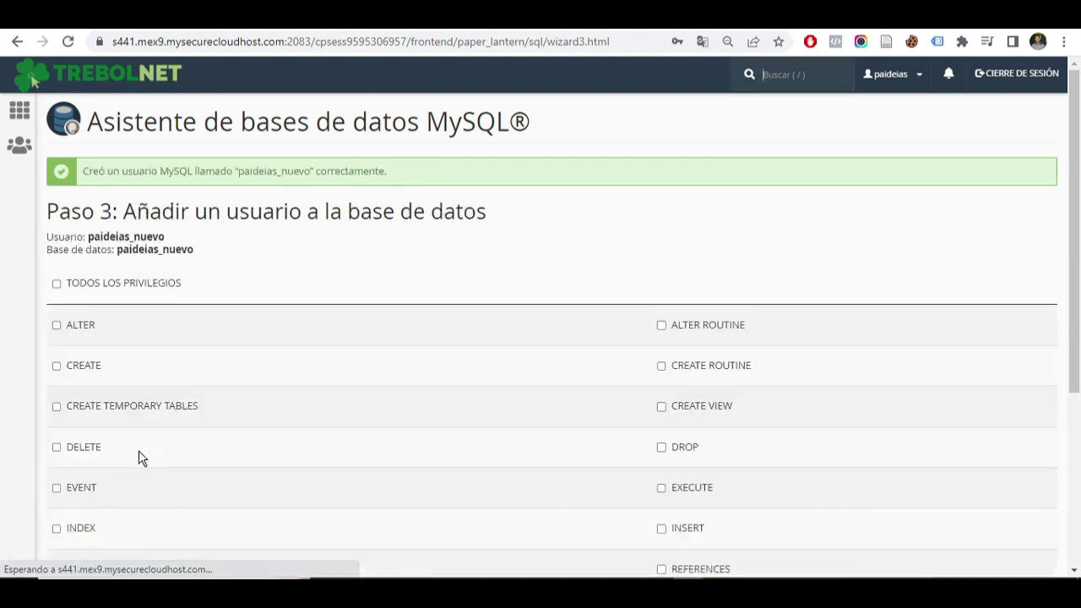
Grant paideias_nuevo ALL PRIVILEGES on the paideias_nuevo database and apply the changes.
left_click(56, 284)
scroll(589, 302, "down", 1)
scroll(591, 306, "down", 3)
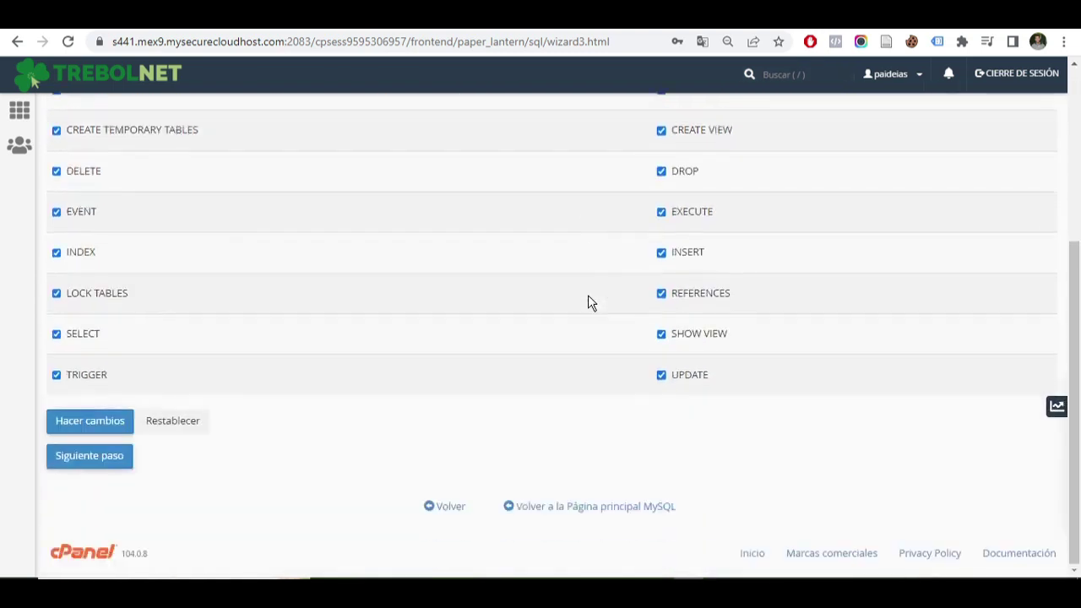
left_click(101, 429)
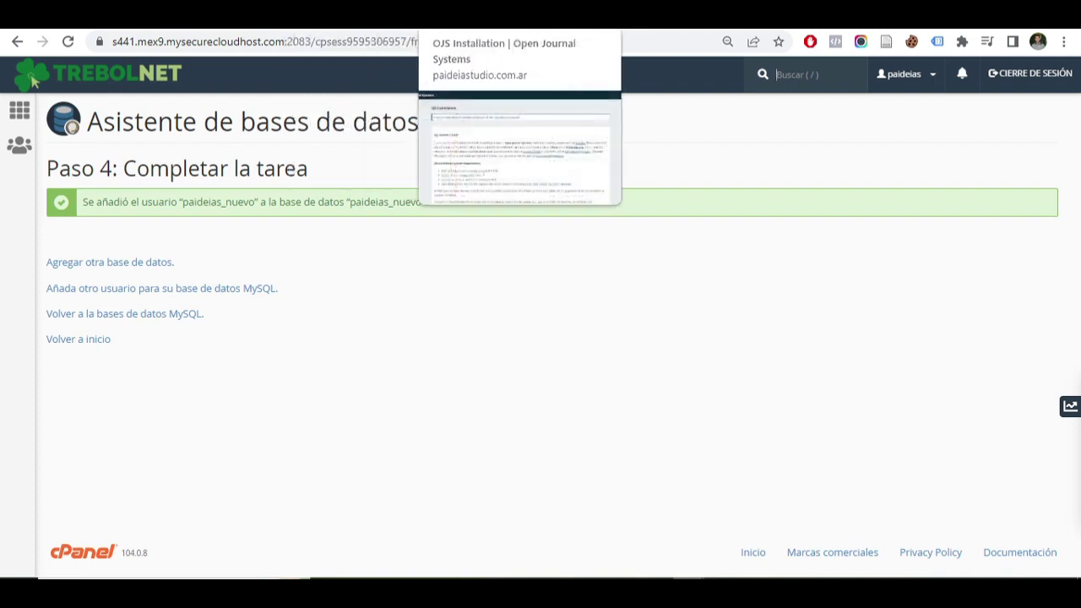
Return to the OJS installer and review the pre-installation checks and the nuevo install address.
left_click(532, 17)
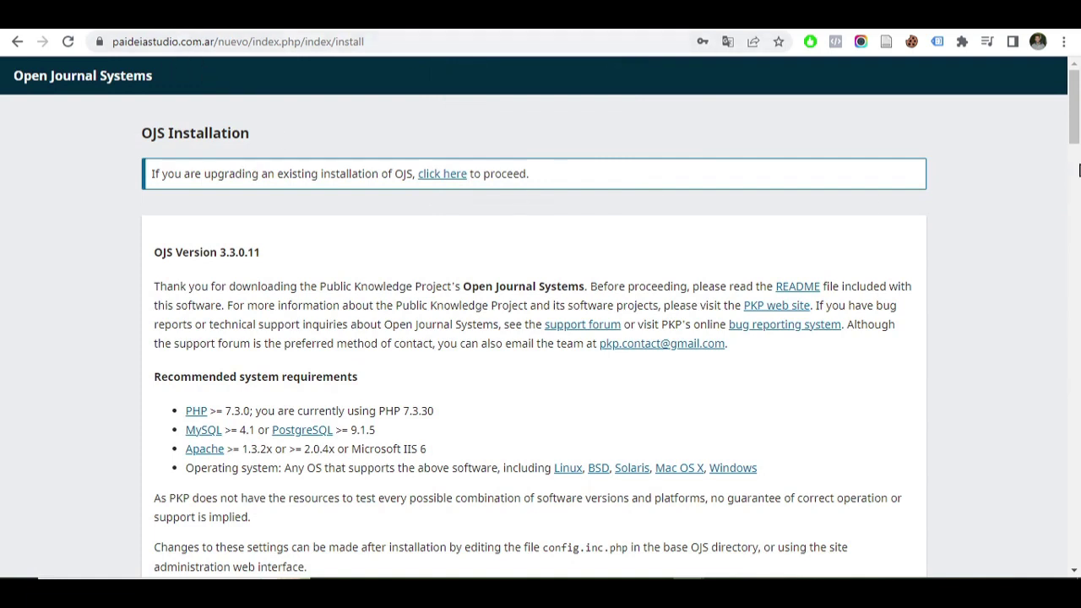
scroll(1078, 172, "down", 2)
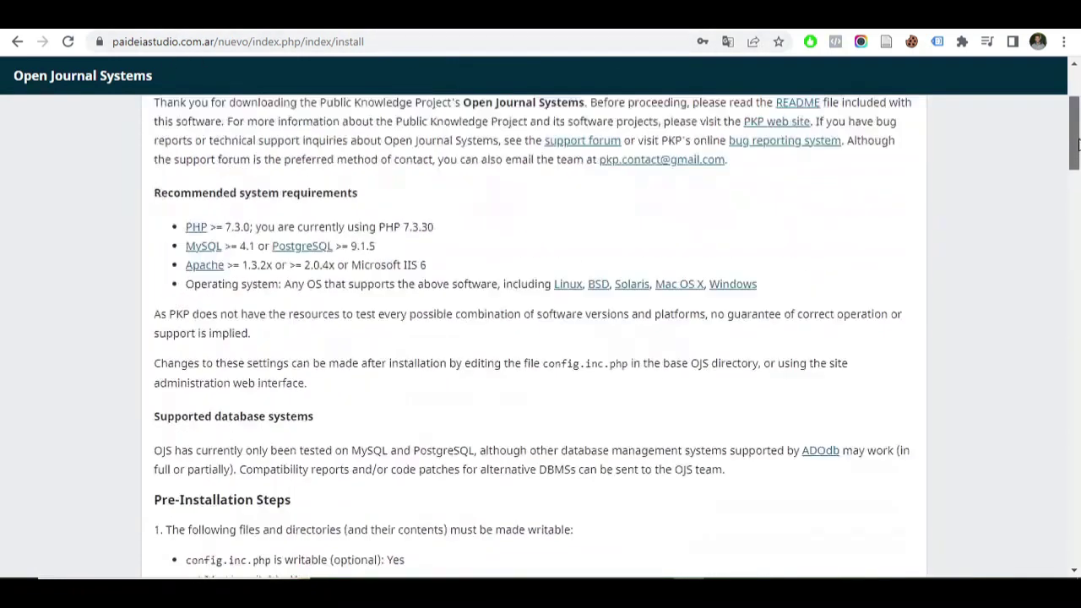
left_click_drag(1077, 143, 1078, 103)
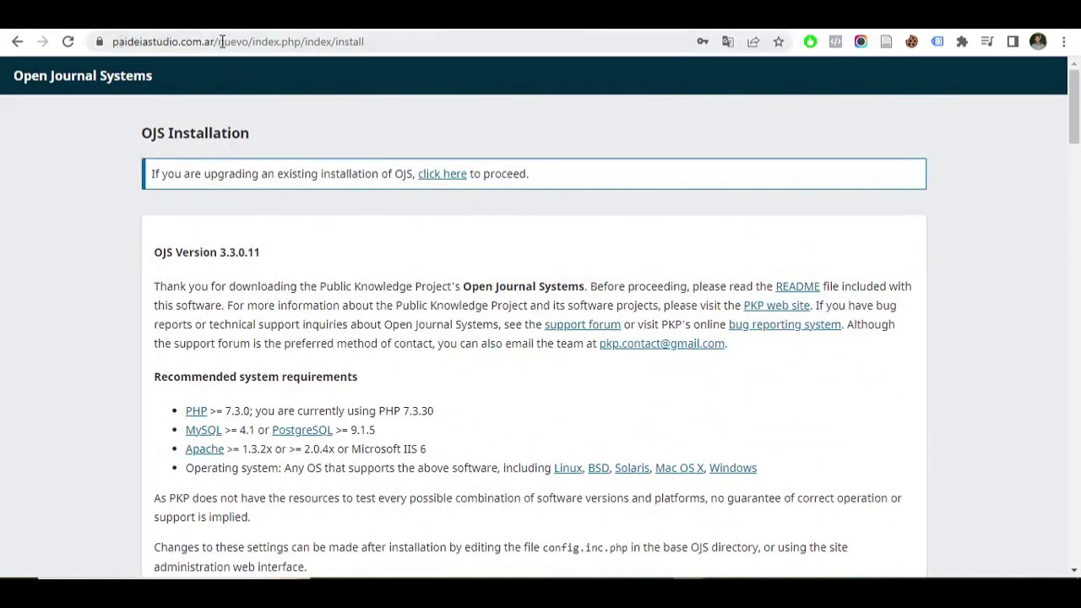
left_click_drag(215, 41, 257, 41)
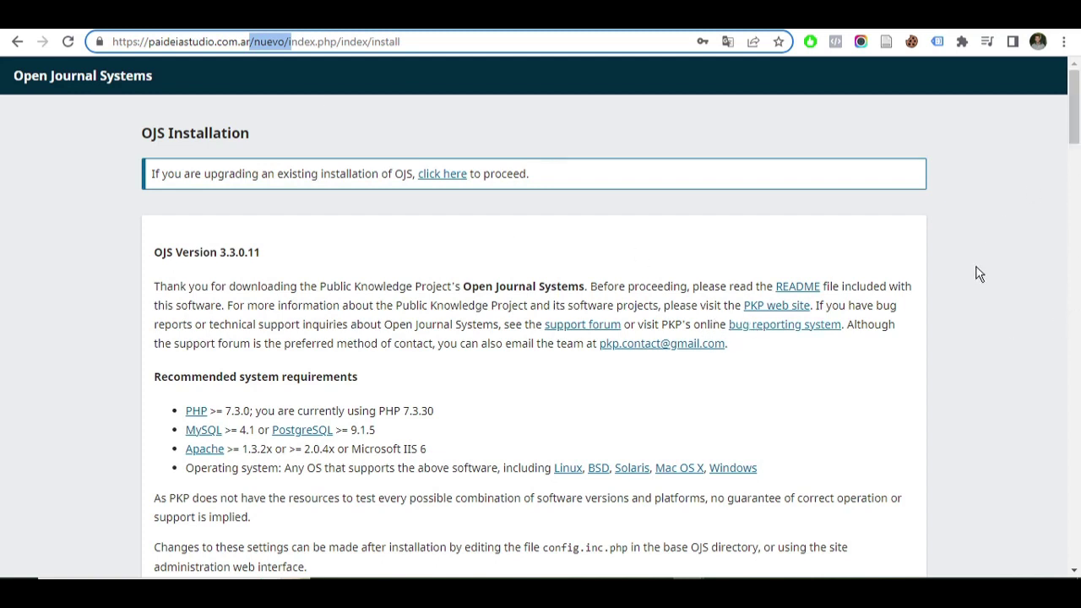
left_click_drag(1079, 125, 1077, 157)
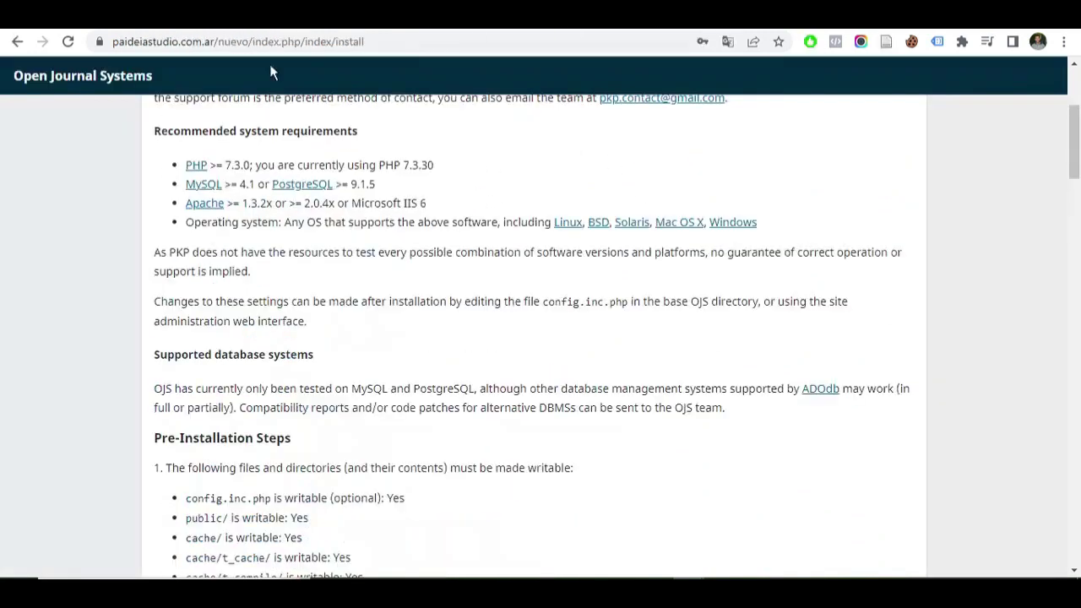
Confirm every required directory is reported writable, then reach the Administrator Account section.
scroll(205, 188, "down", 1)
scroll(205, 189, "up", 1)
scroll(415, 237, "down", 1)
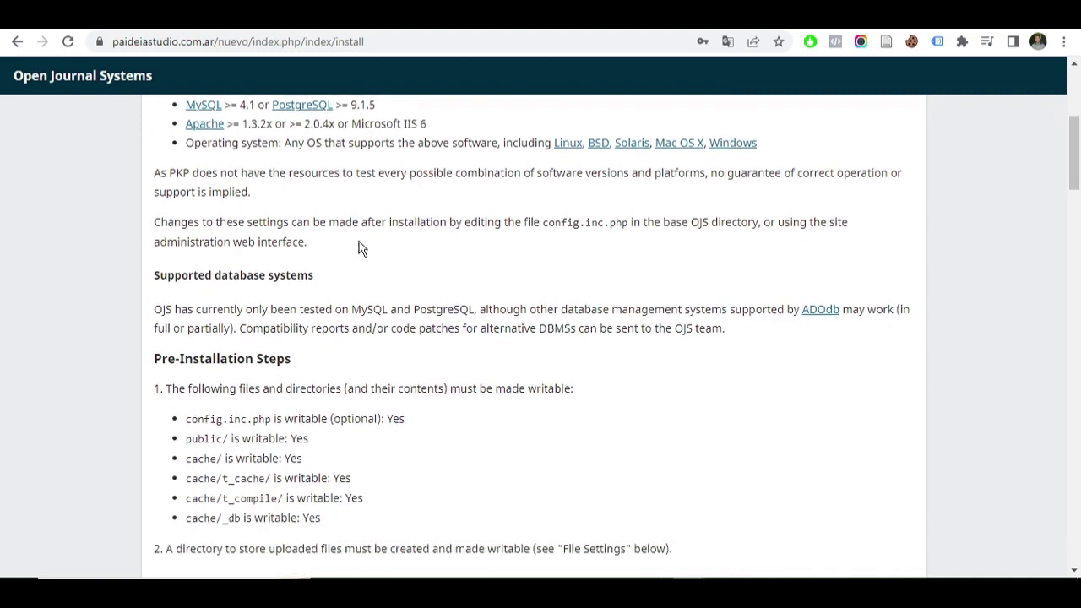
scroll(590, 300, "down", 1)
scroll(558, 300, "up", 2)
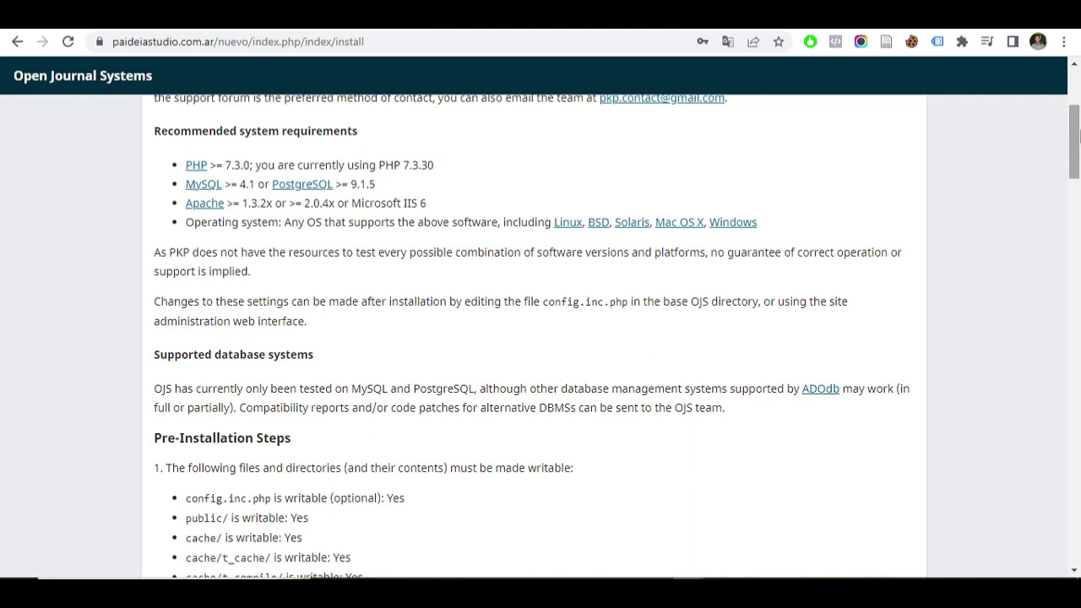
left_click_drag(1077, 136, 1076, 174)
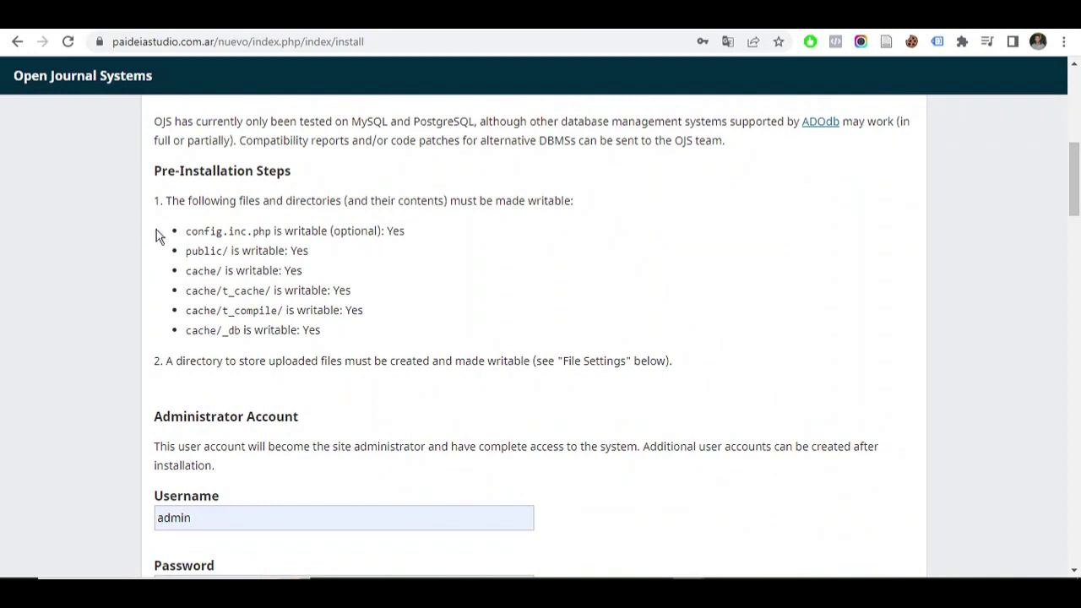
left_click_drag(188, 231, 414, 333)
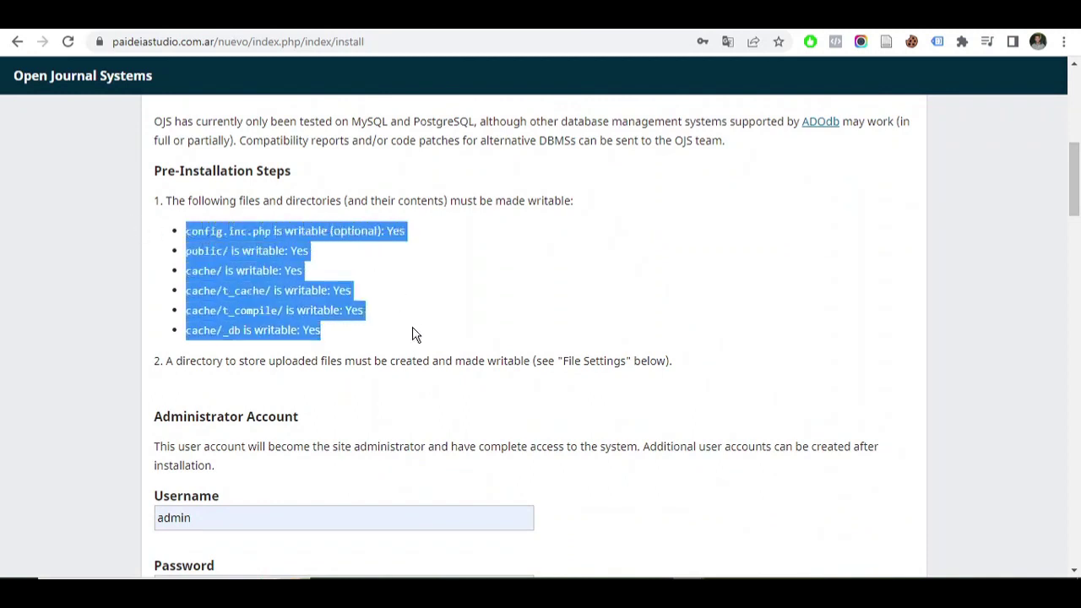
mouse_move(1078, 191)
left_mouse_down()
mouse_move(1078, 218)
mouse_move(1078, 201)
left_mouse_up()
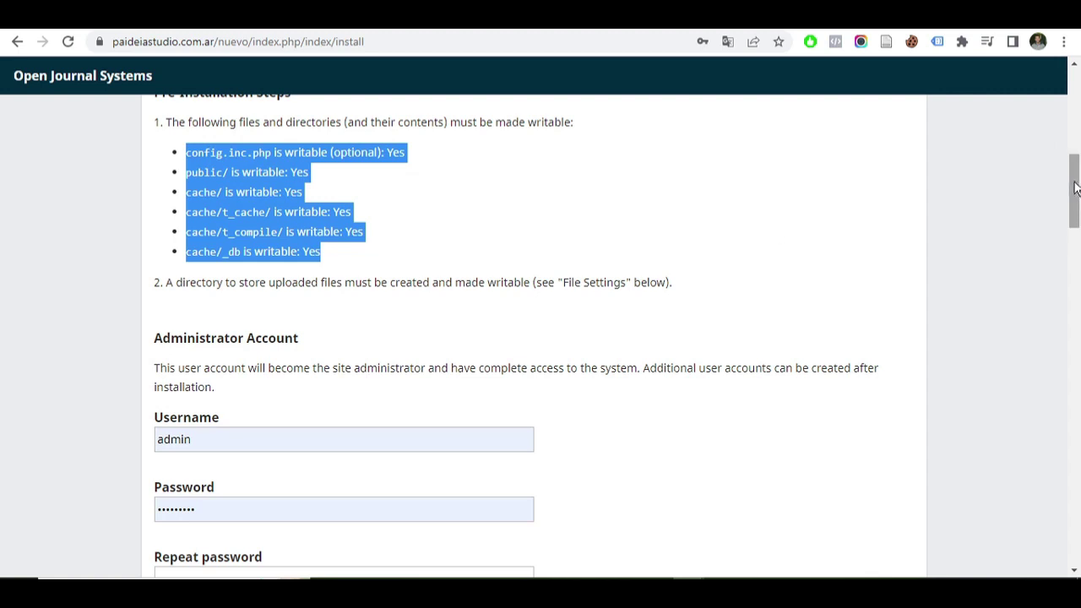
left_click_drag(1075, 187, 1075, 219)
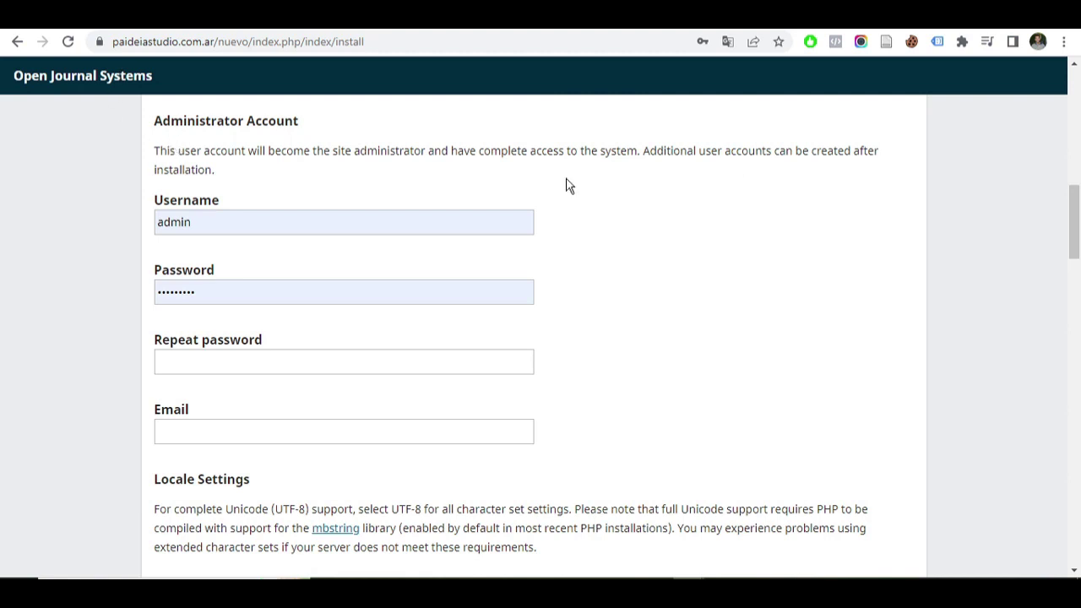
Replace the prefilled administrator password with a new one and repeat it to confirm.
left_click(221, 226)
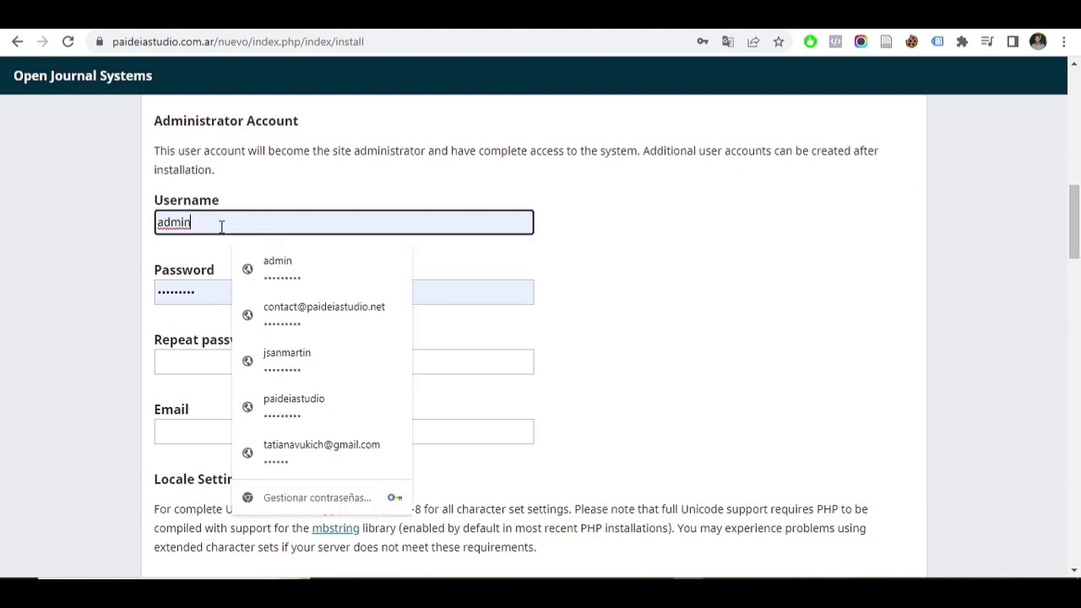
left_click(853, 241)
left_click_drag(222, 285, 142, 288)
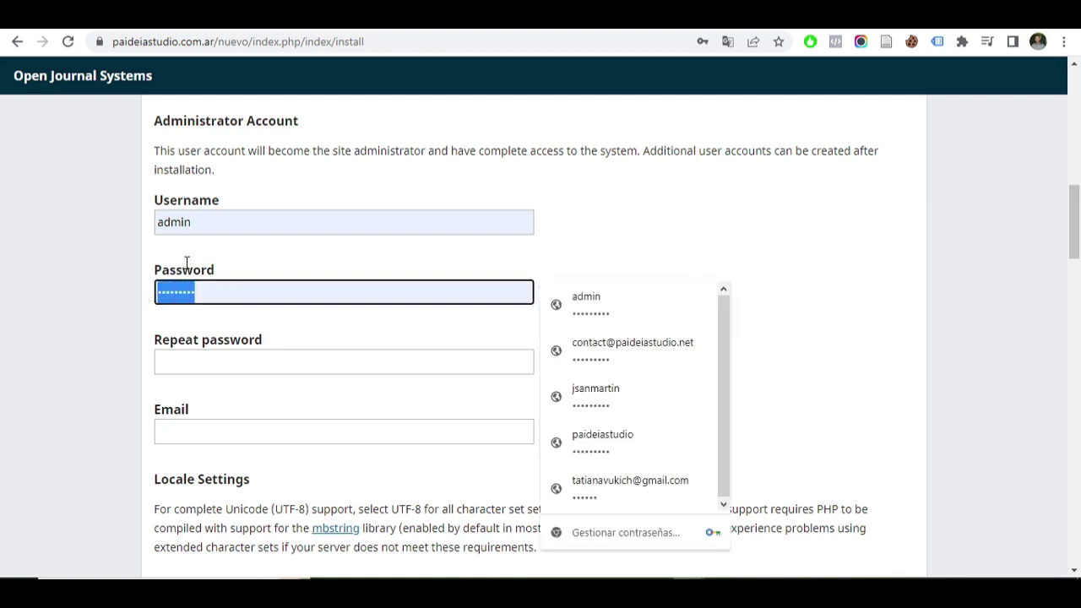
type("***")
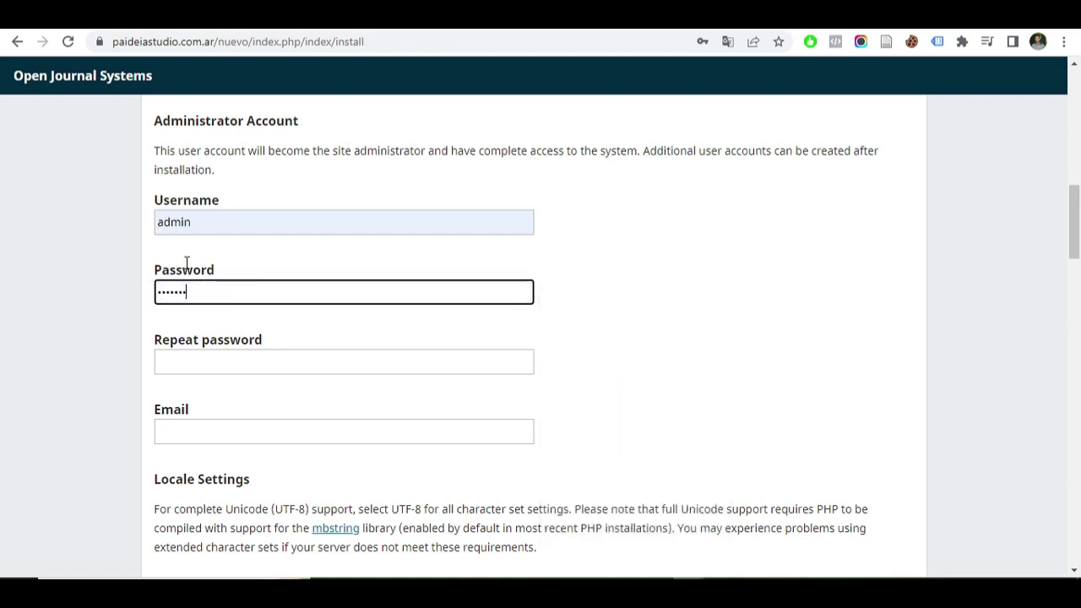
left_click(189, 361)
type("***")
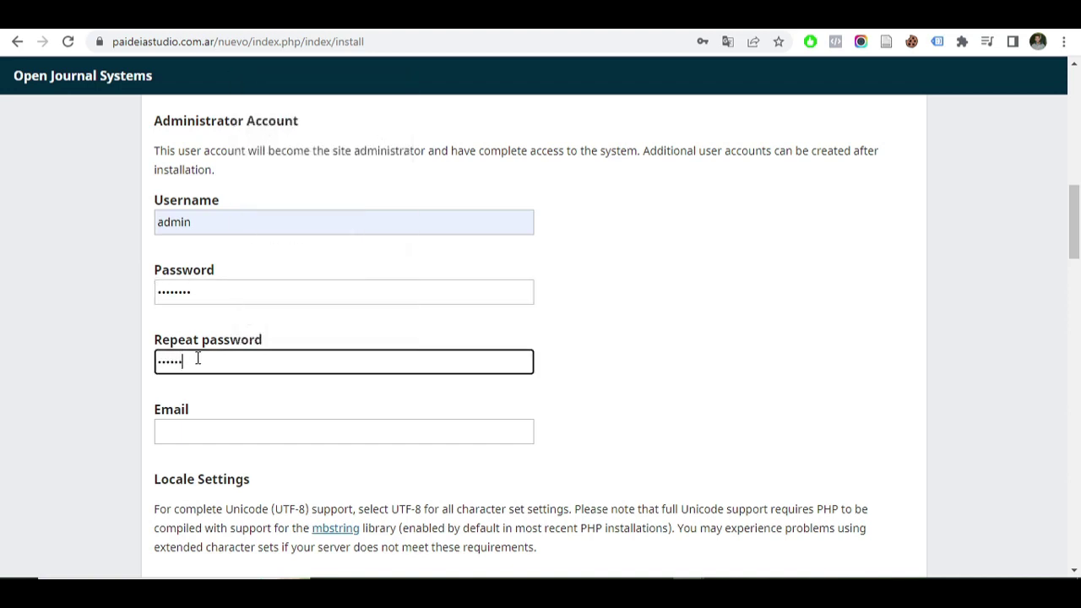
Fill the administrator Email field with the site's contact address via autofill.
left_click(229, 433)
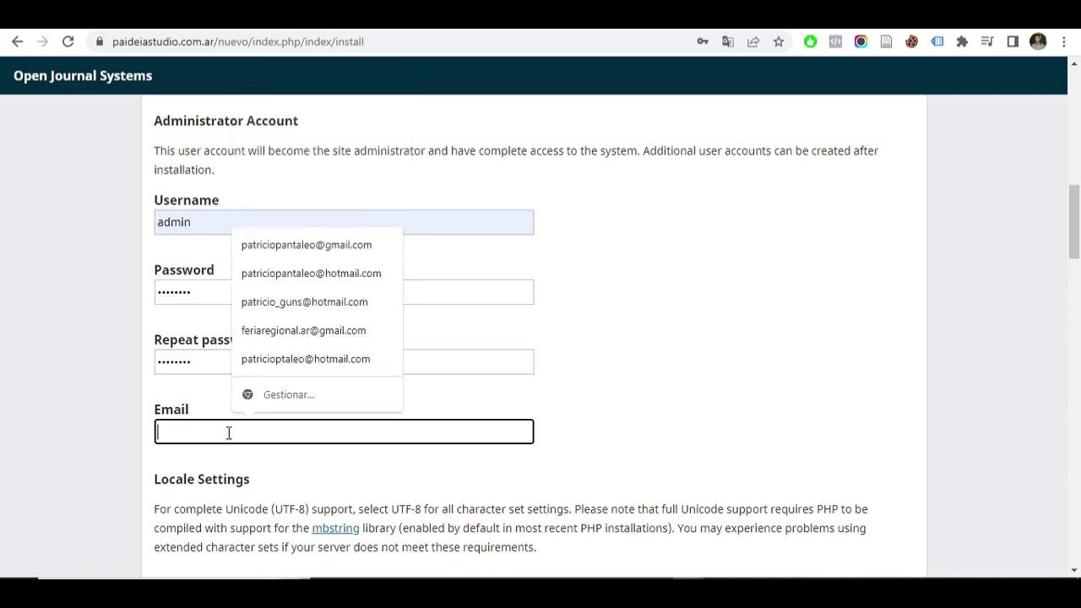
type("conta")
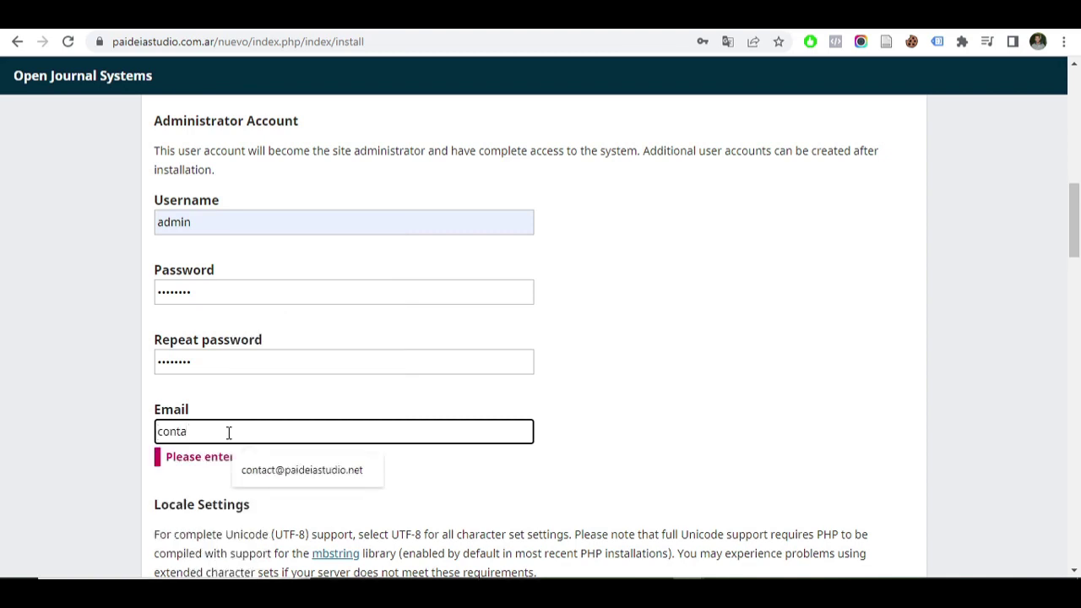
left_click(291, 471)
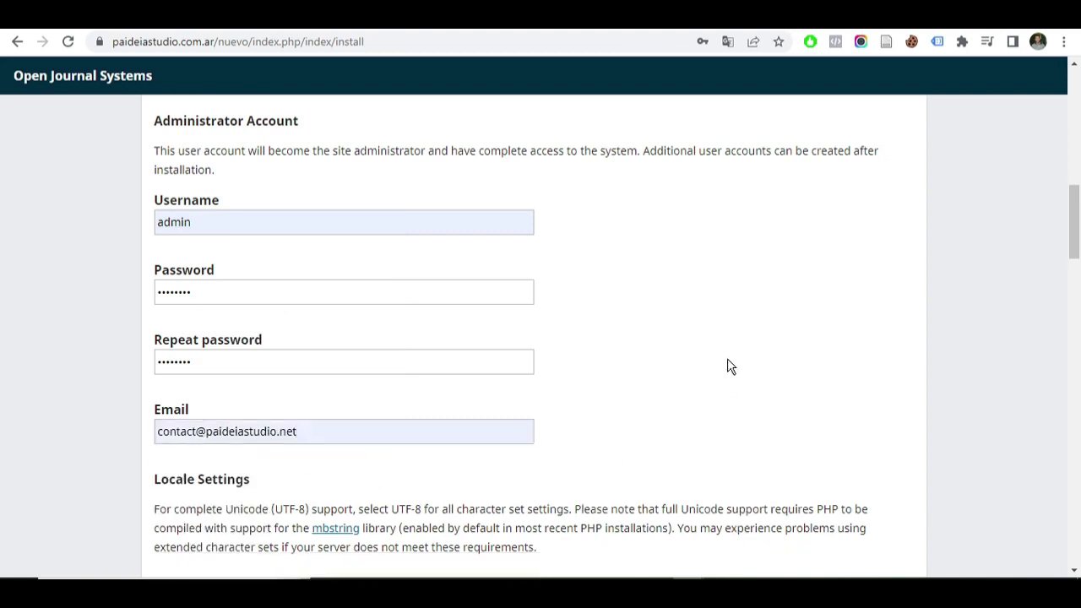
scroll(731, 366, "down", 4)
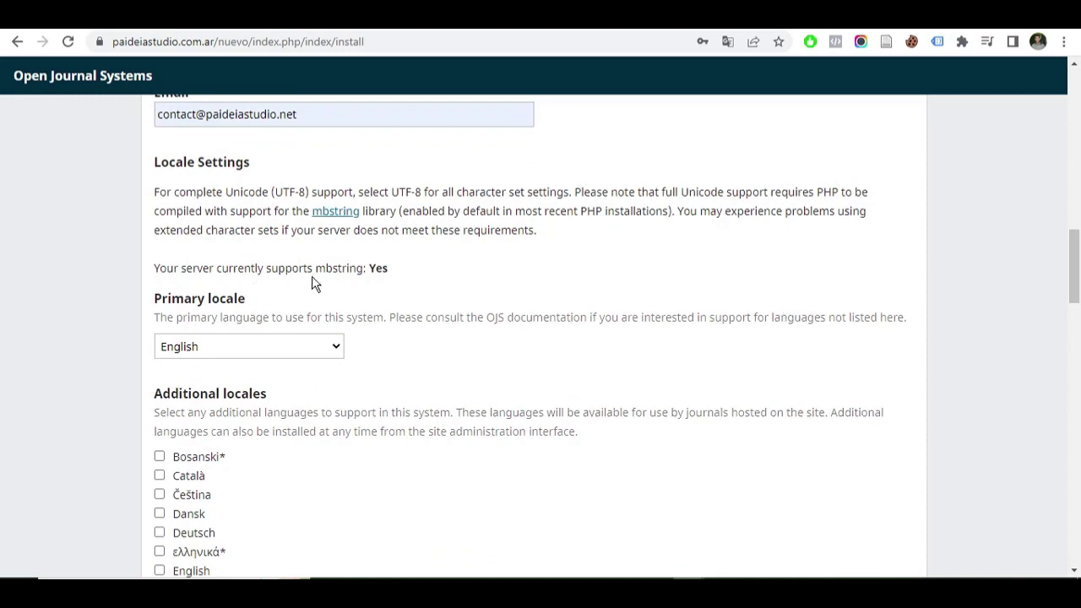
Make Español (España) the primary locale and tick English as an additional locale.
left_click(334, 350)
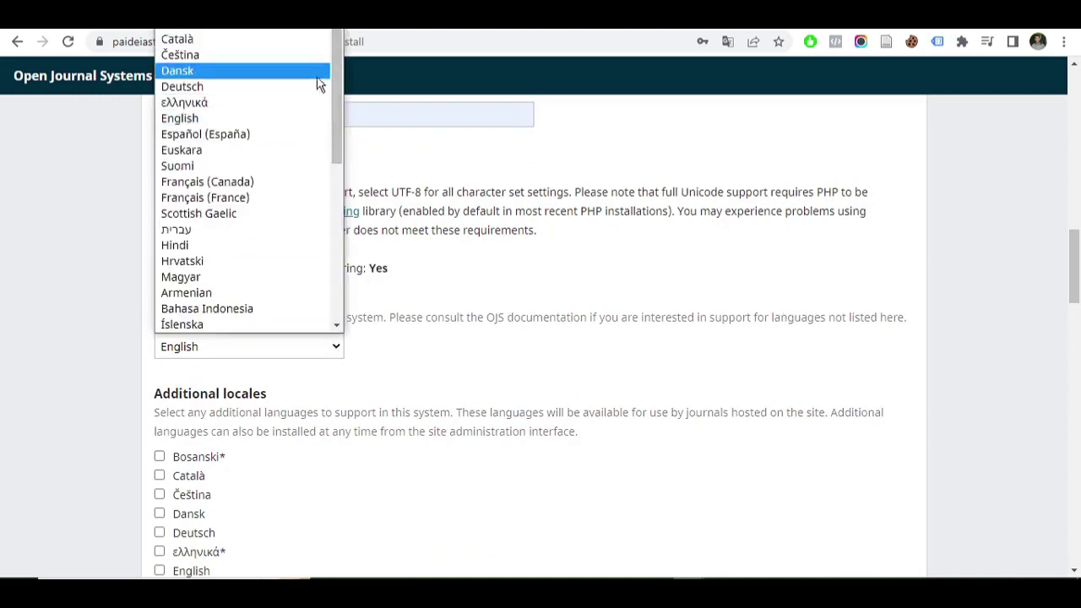
left_click(242, 135)
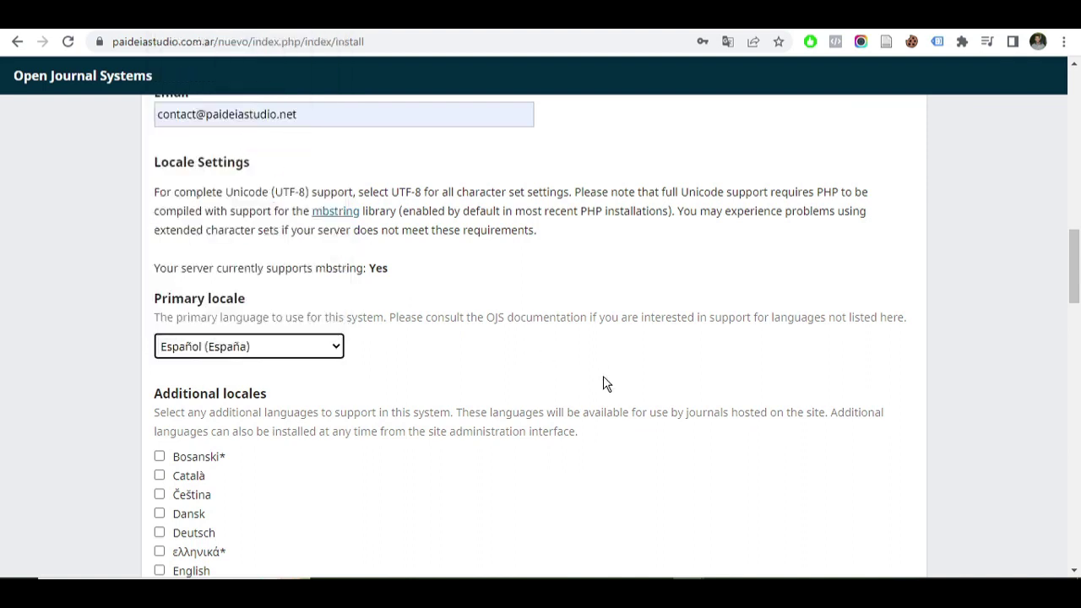
scroll(529, 313, "down", 3)
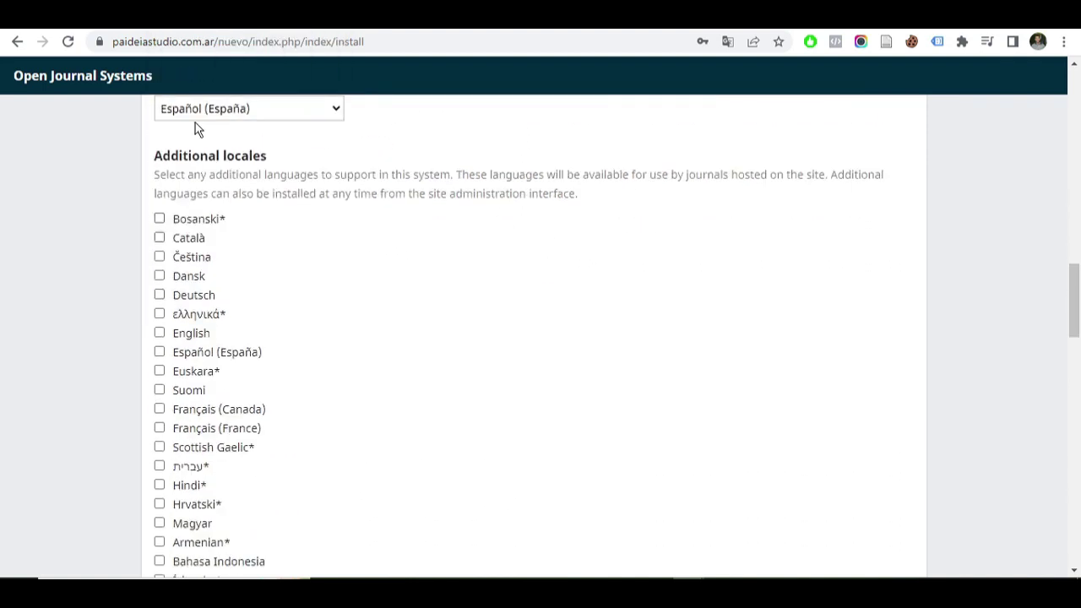
left_click(160, 335)
Review the Unicode (UTF-8) character sets and the File Settings uploads directory.
scroll(719, 256, "down", 6)
scroll(719, 256, "down", 3)
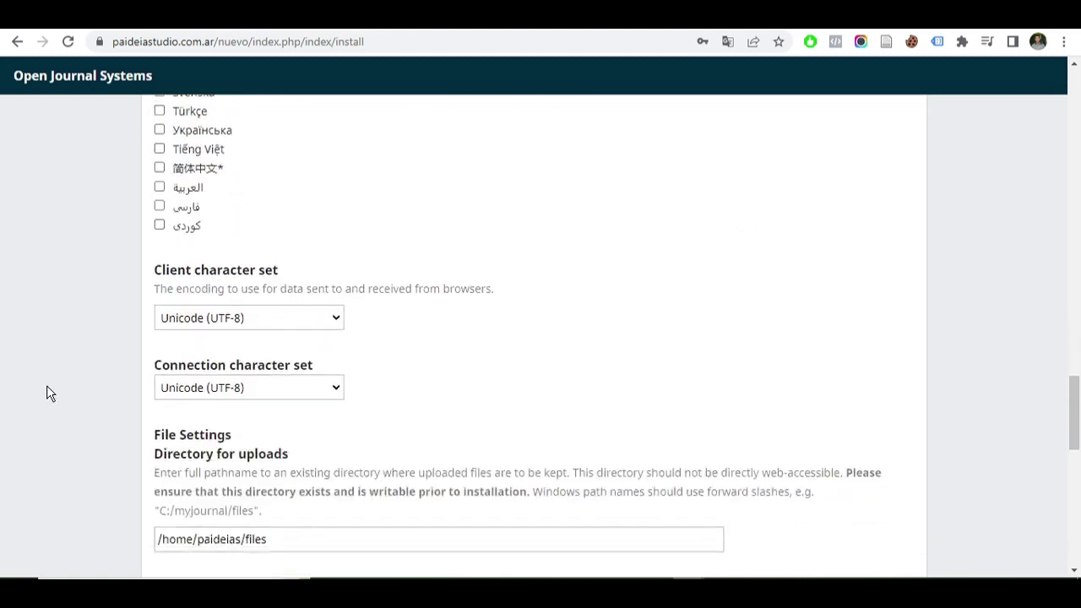
left_click_drag(154, 277, 429, 282)
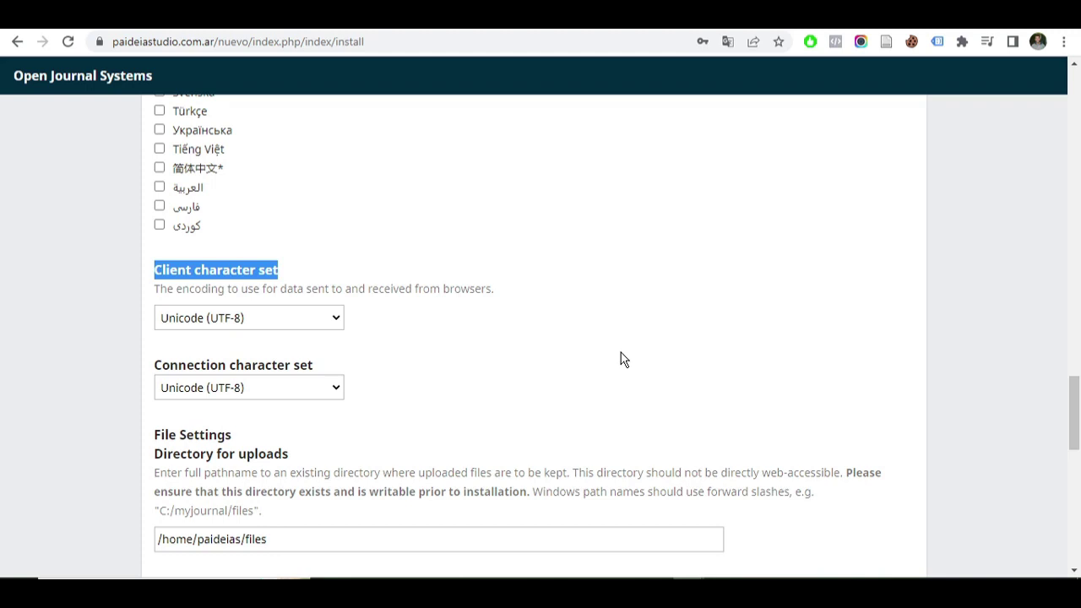
scroll(619, 353, "down", 2)
scroll(608, 321, "down", 1)
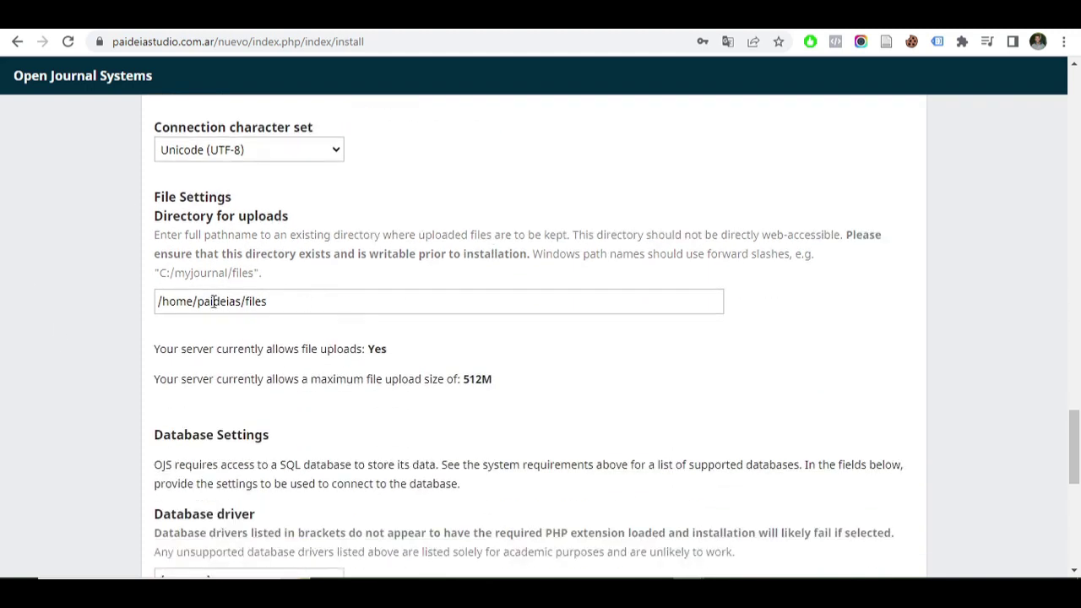
left_click_drag(159, 197, 250, 200)
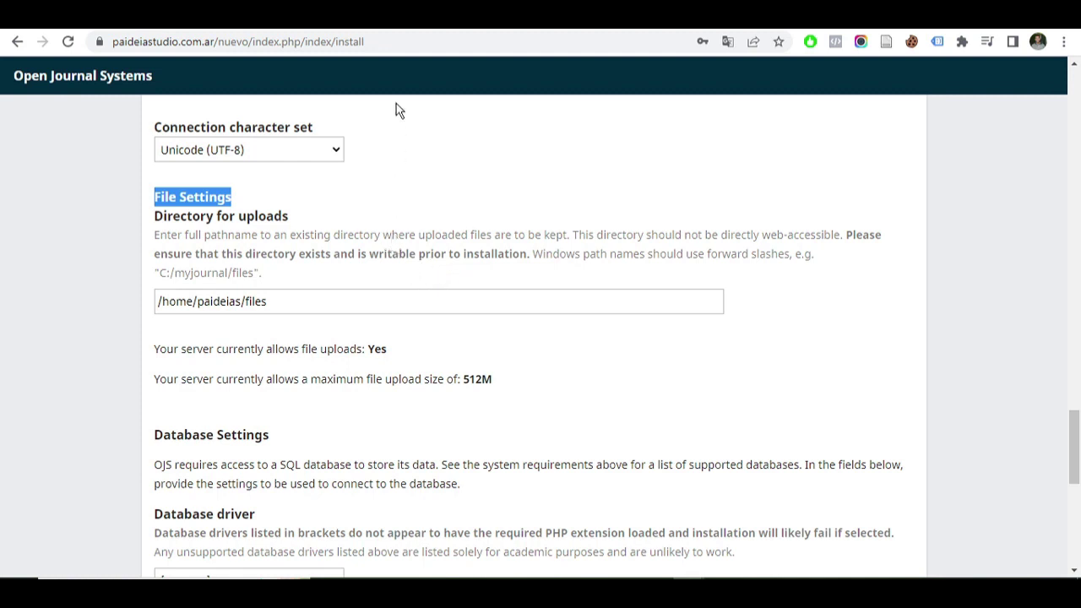
Bring up the cPanel File Manager listing of the public_html/nuevo folder.
left_click(356, 27)
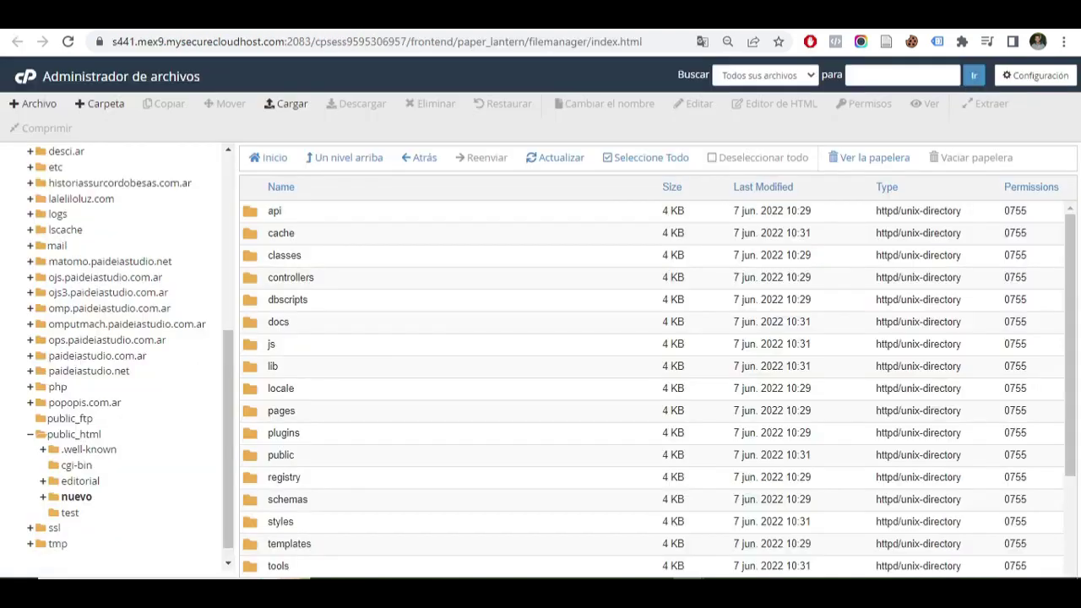
scroll(417, 273, "down", 2)
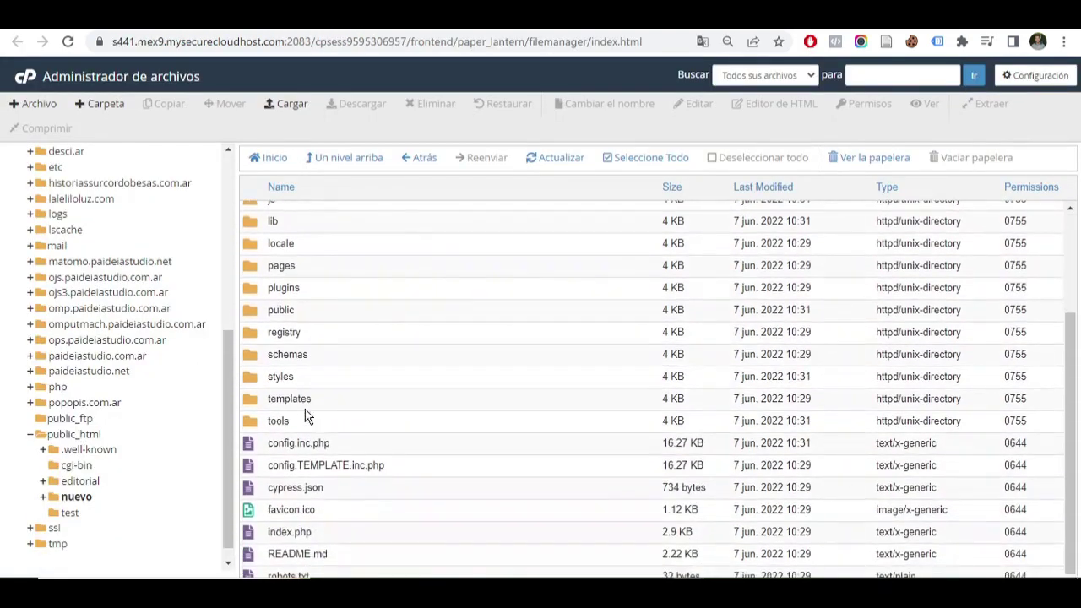
left_click_drag(1074, 479, 1074, 363)
scroll(272, 253, "down", 1)
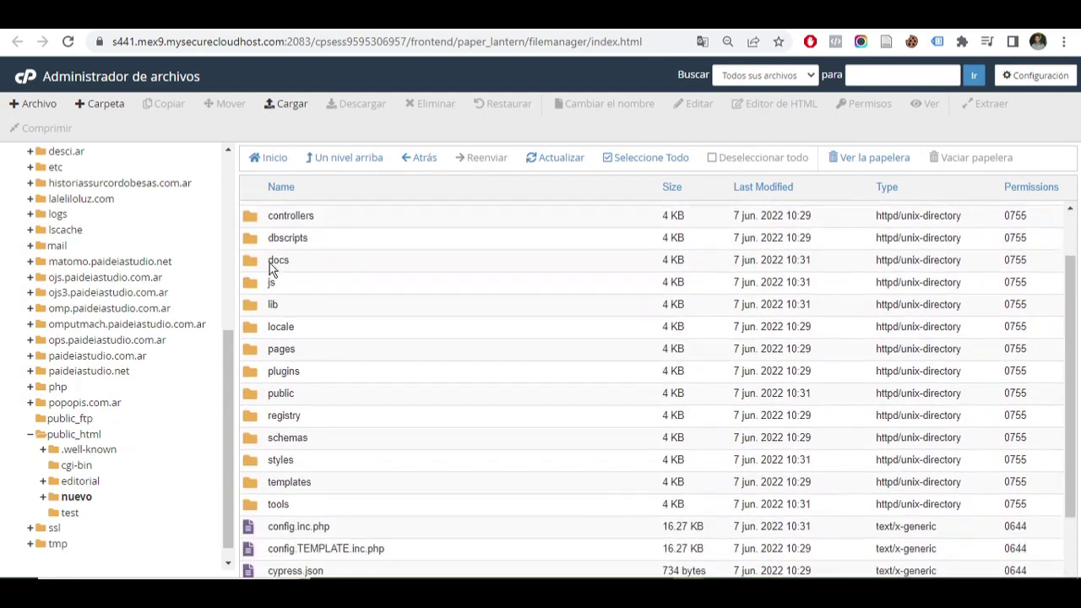
scroll(271, 267, "down", 1)
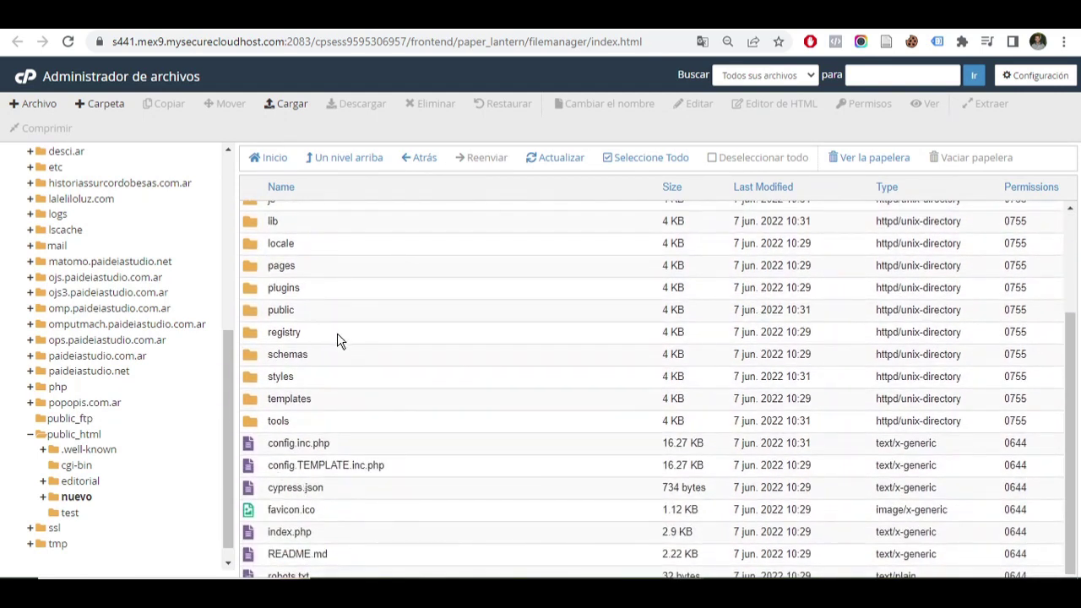
scroll(321, 390, "up", 2)
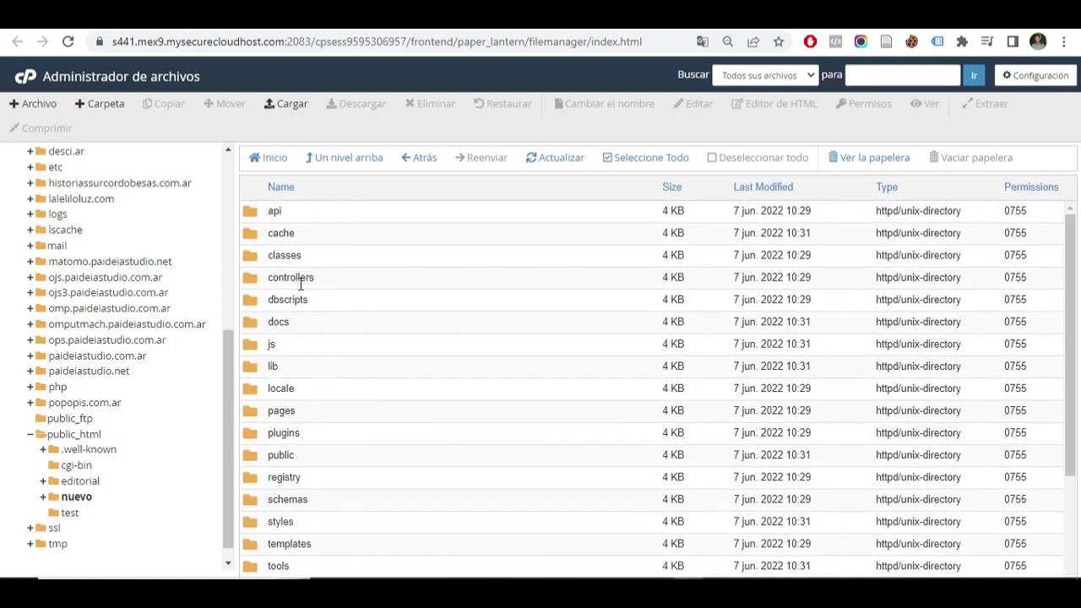
Create a folder named files inside nuevo, select it, and go back to OJS.
left_click(101, 104)
left_click(471, 292)
type("files")
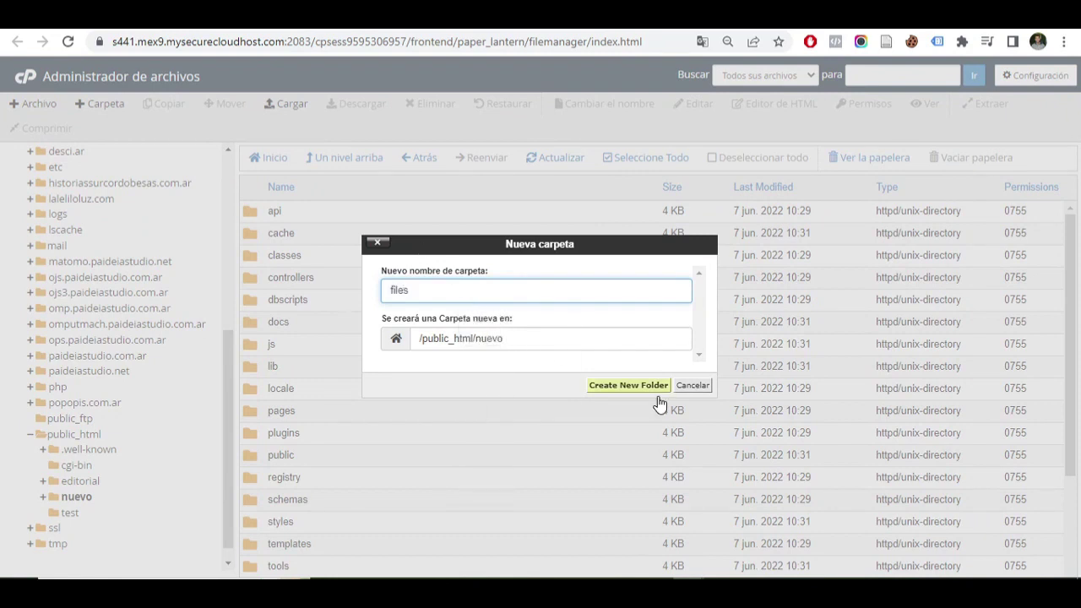
left_click(659, 388)
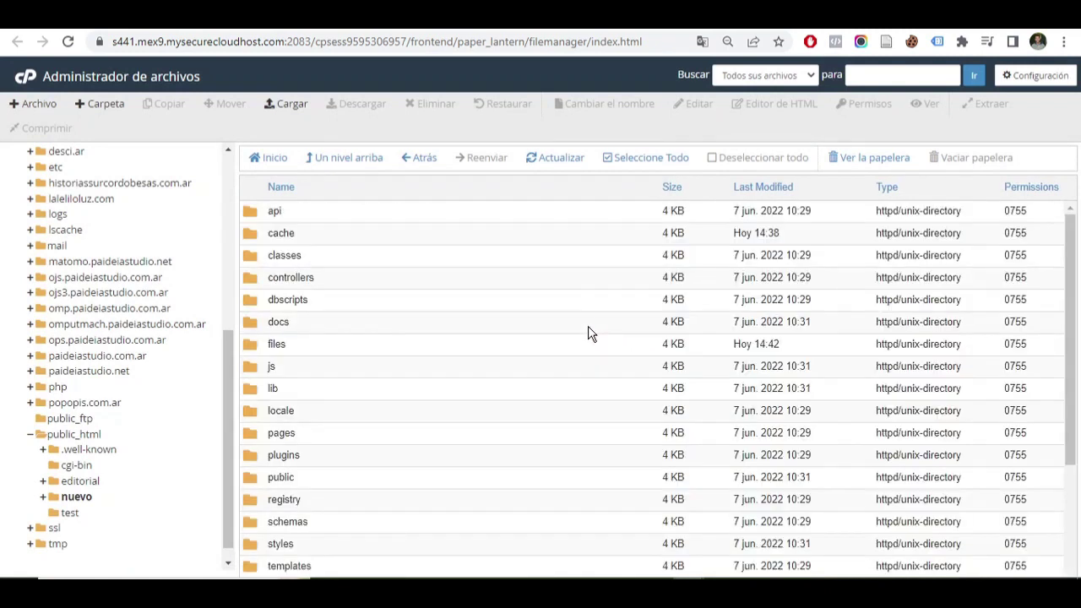
scroll(473, 304, "down", 1)
left_click(253, 270)
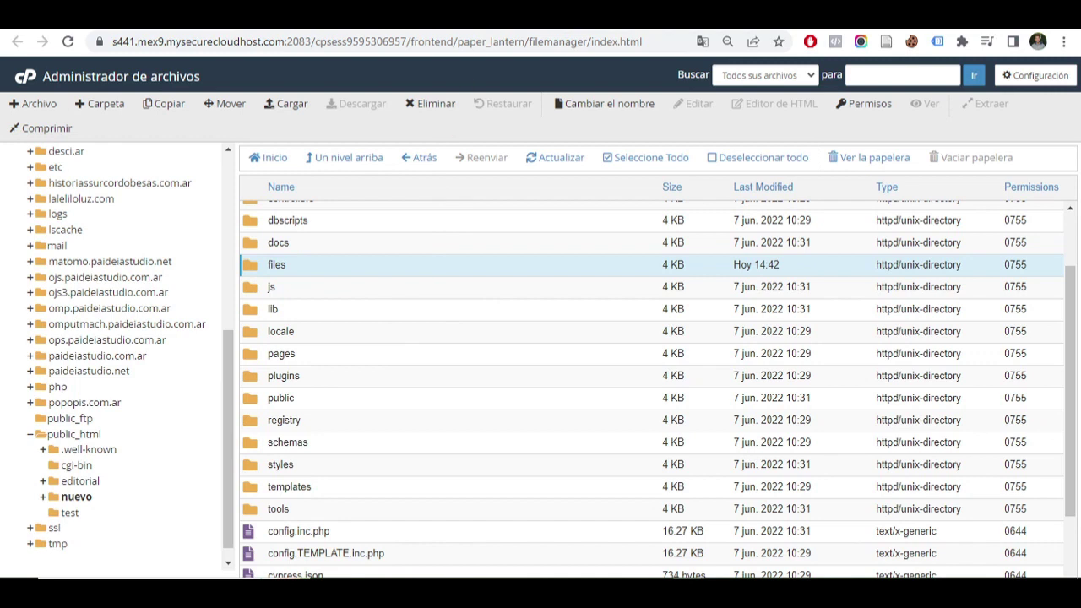
key("ctrl+Tab")
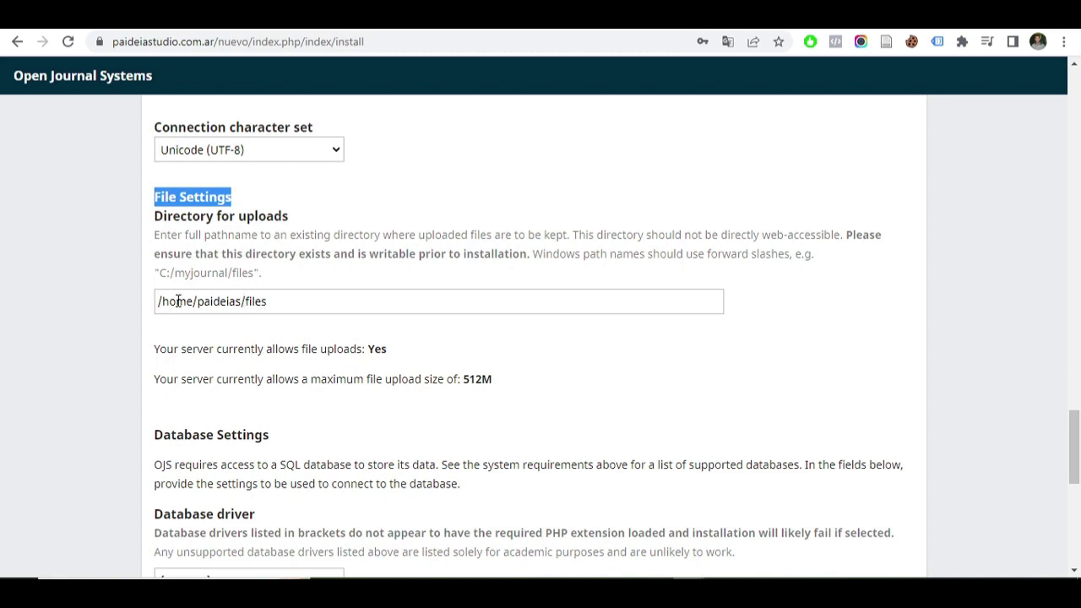
Change the uploads directory to /home/paideias/public_html/nuevo/files using the path copied from File Manager.
left_click(268, 301)
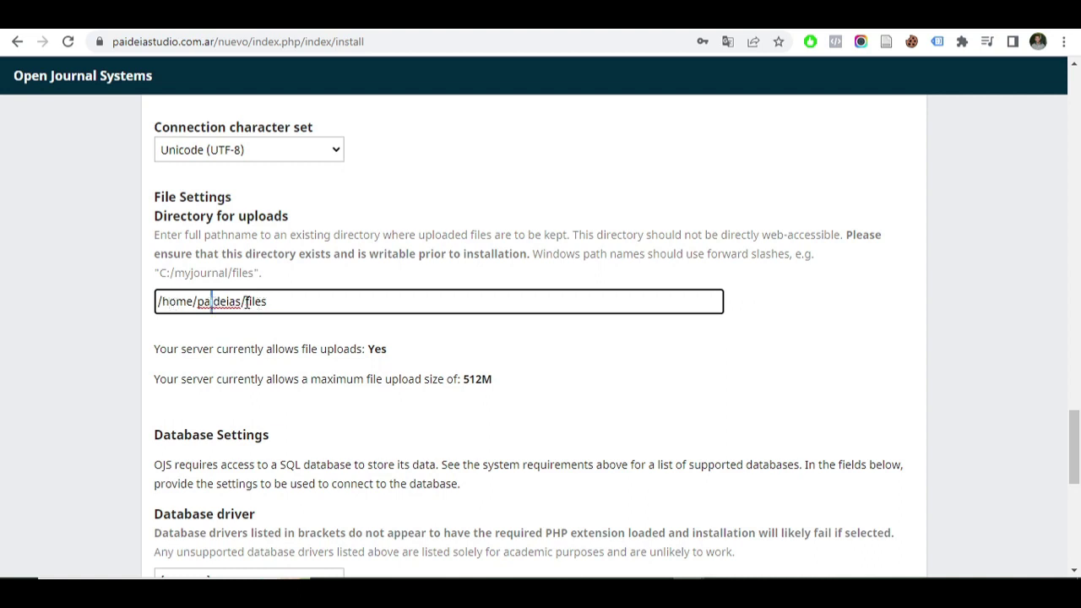
key("ctrl+Tab")
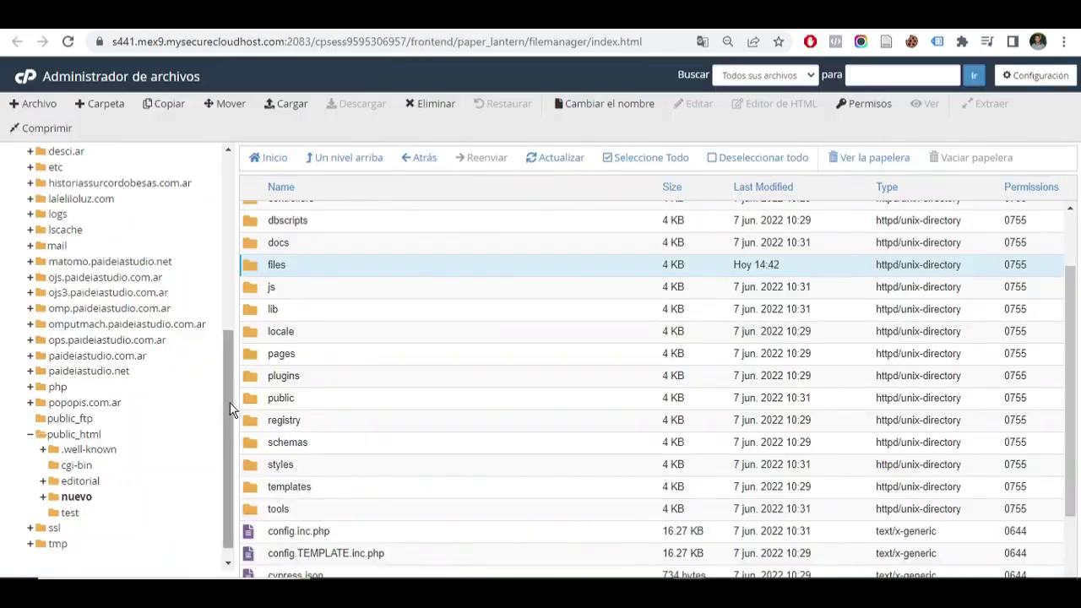
scroll(227, 399, "up", 5)
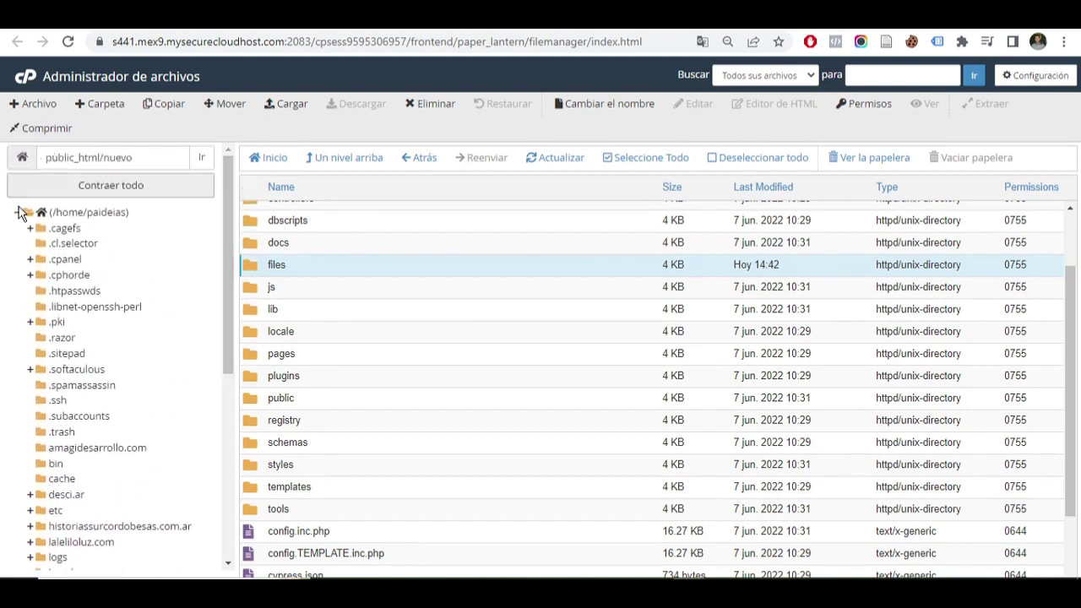
key("ctrl+shift+Tab")
key("Home")
left_click_drag(163, 304, 244, 303)
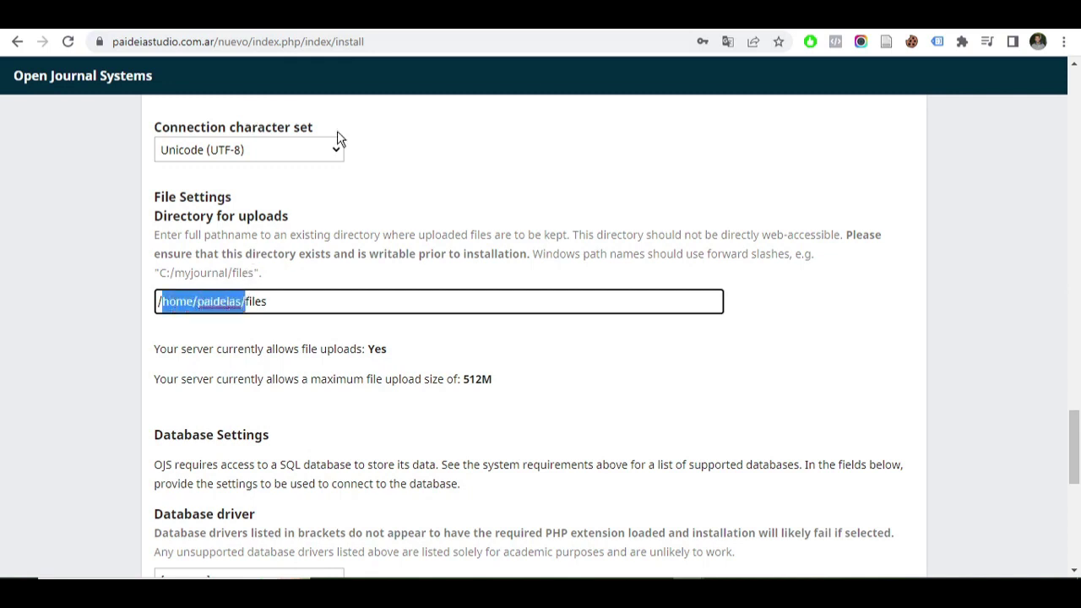
key("ctrl+Tab")
left_click_drag(139, 158, 39, 158)
key("ctrl+c")
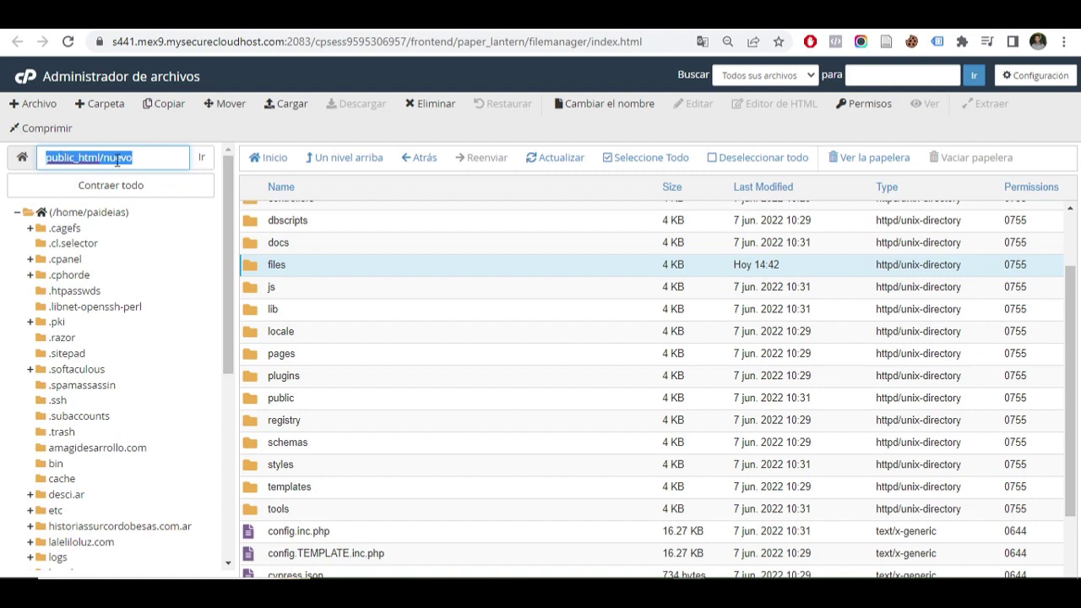
key("ctrl+Tab")
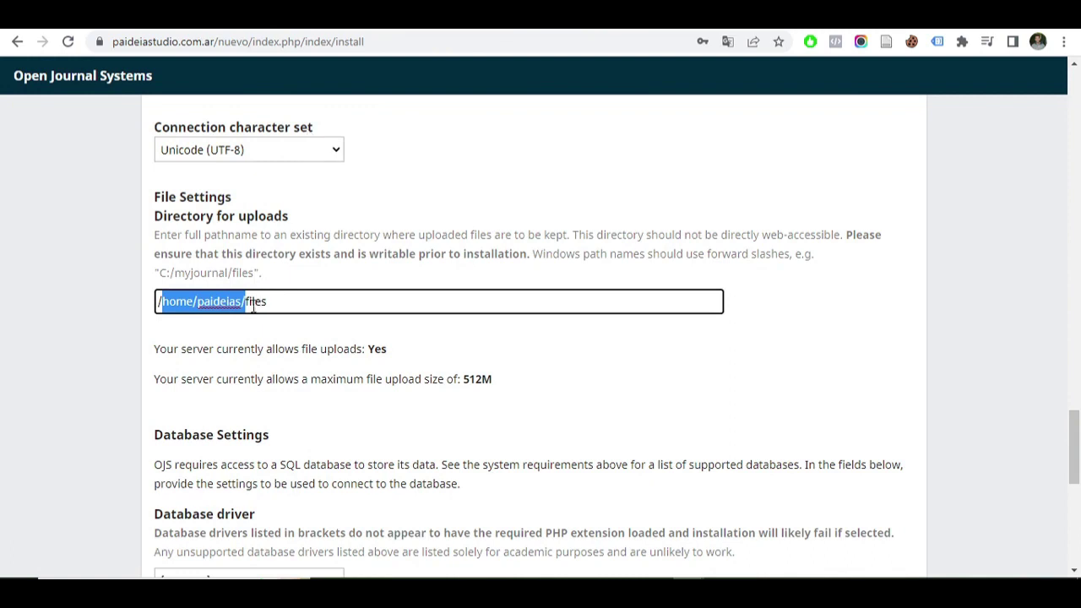
left_click(245, 302)
key("ctrl+v")
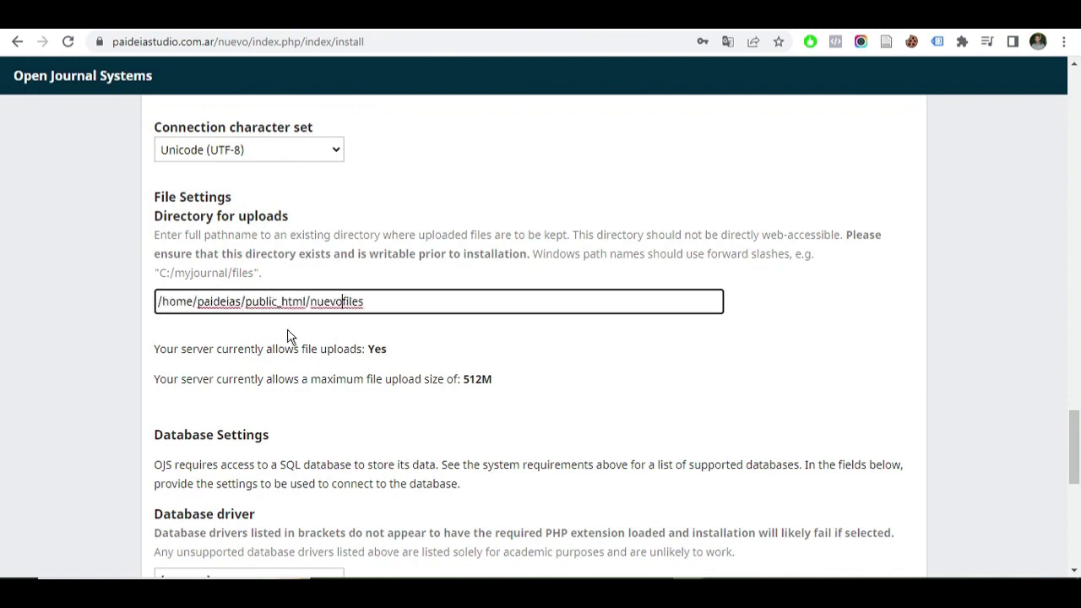
type("/")
Set the database driver to MySQLi and select the prefilled database username for replacement.
scroll(174, 340, "down", 1)
scroll(828, 286, "down", 2)
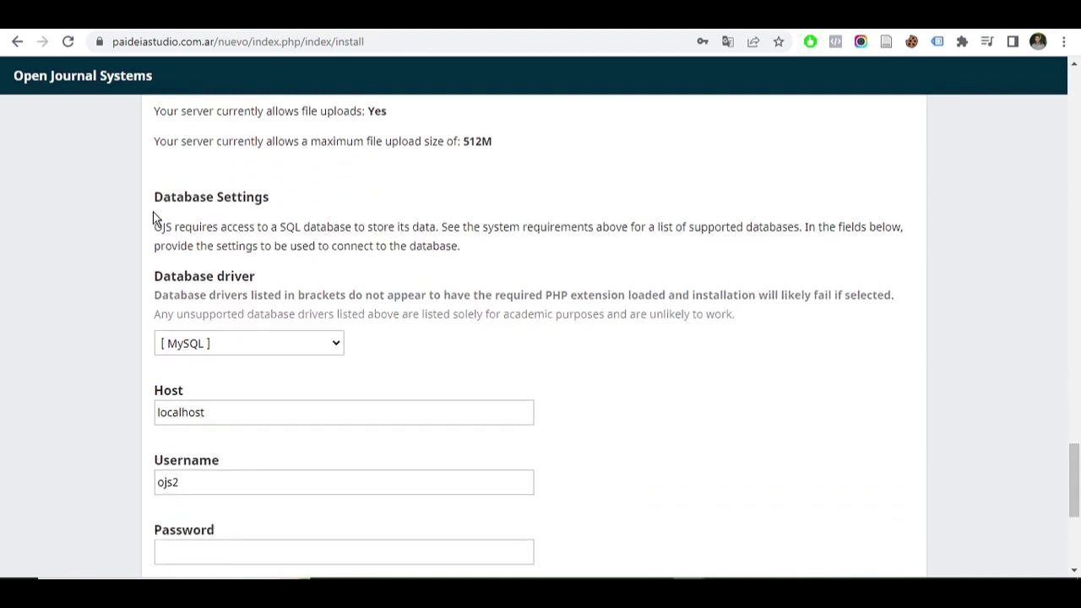
scroll(843, 316, "down", 1)
scroll(1078, 473, "down", 1)
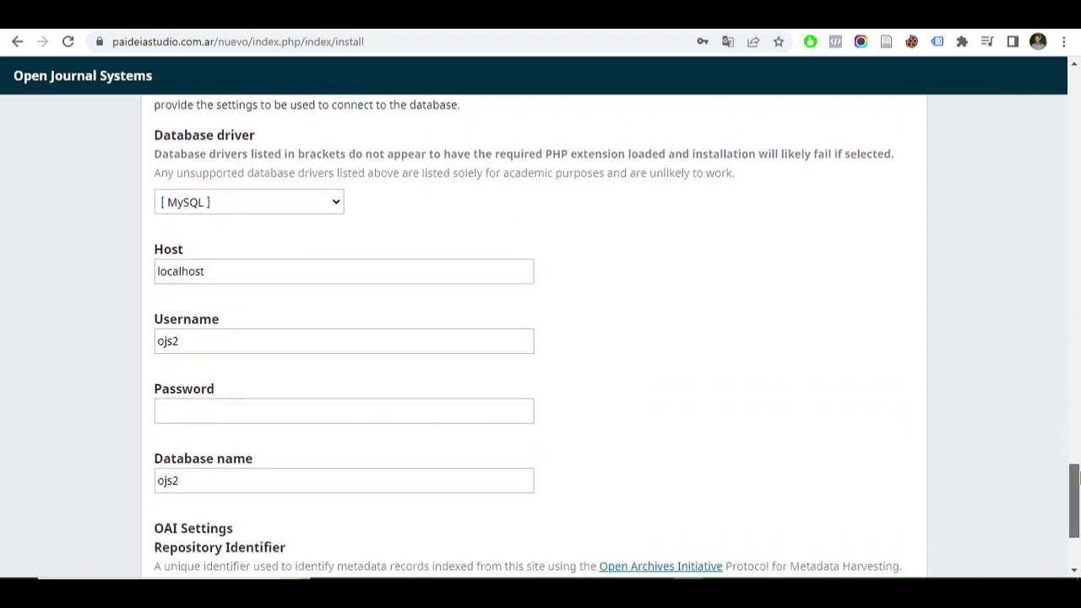
left_click(315, 202)
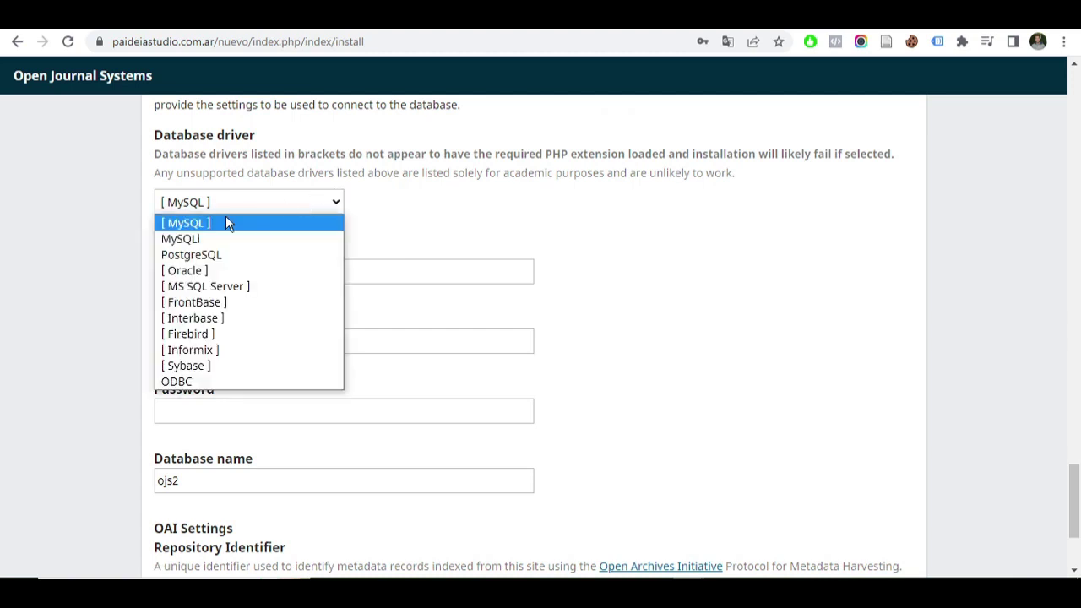
left_click(195, 239)
left_click(333, 207)
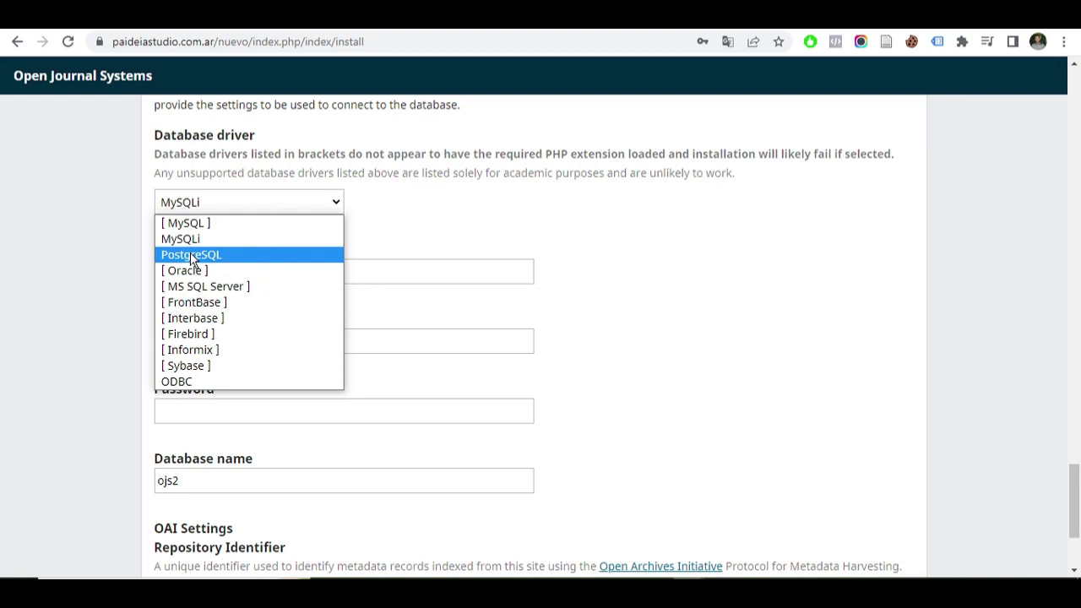
left_click(211, 239)
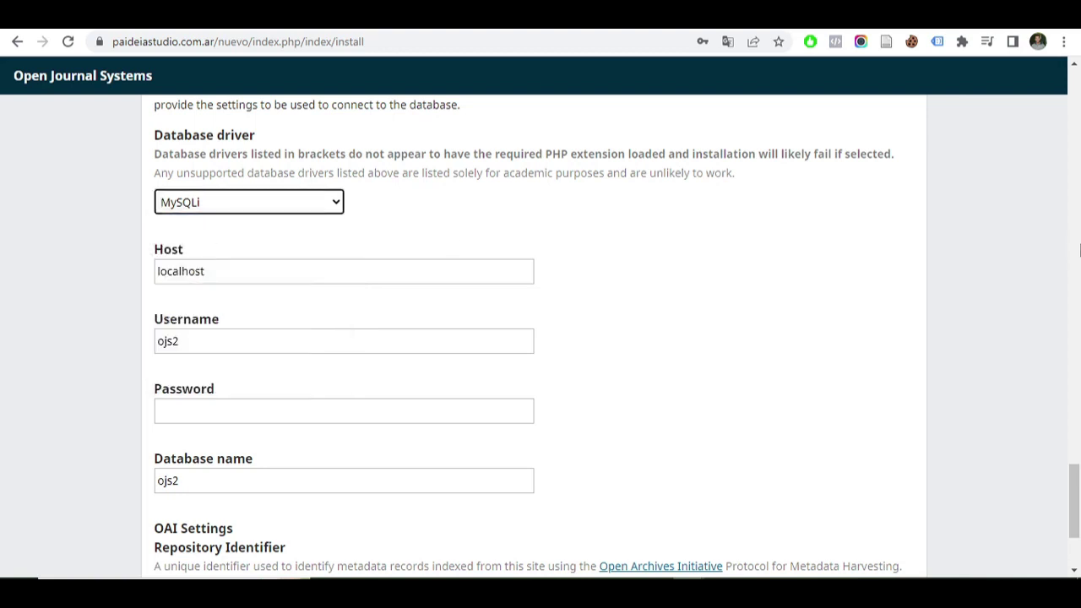
scroll(1075, 499, "down", 1)
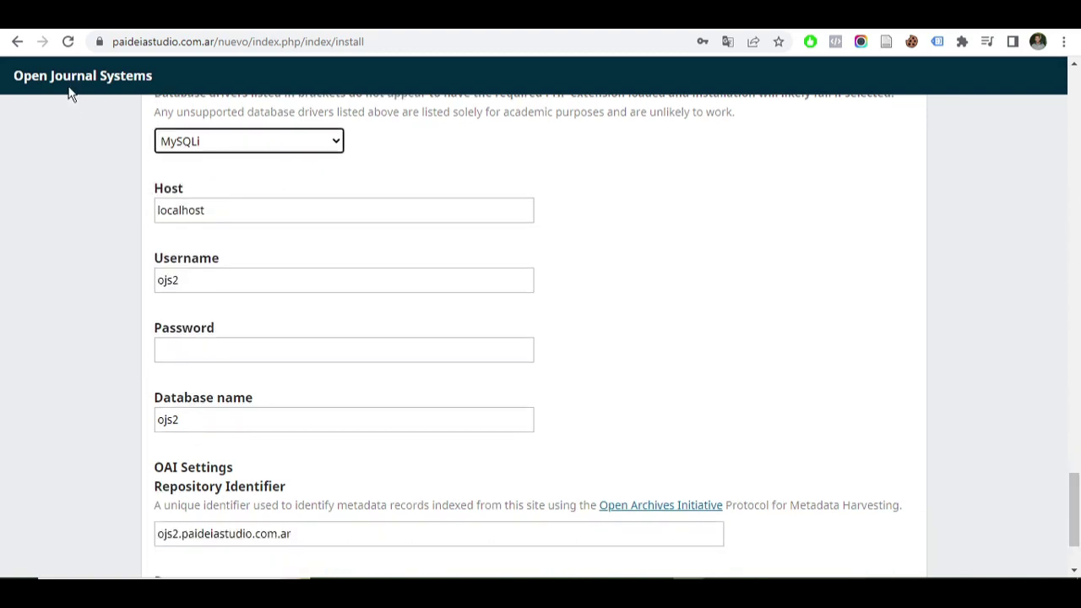
left_click(210, 208)
left_click_drag(1076, 494, 1076, 503)
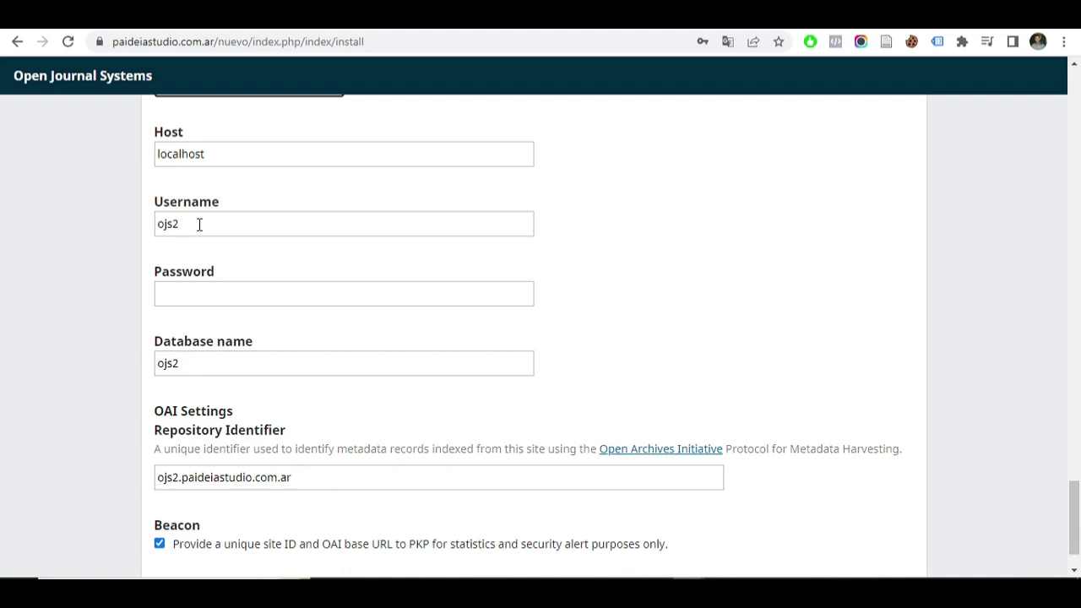
left_click_drag(200, 223, 149, 230)
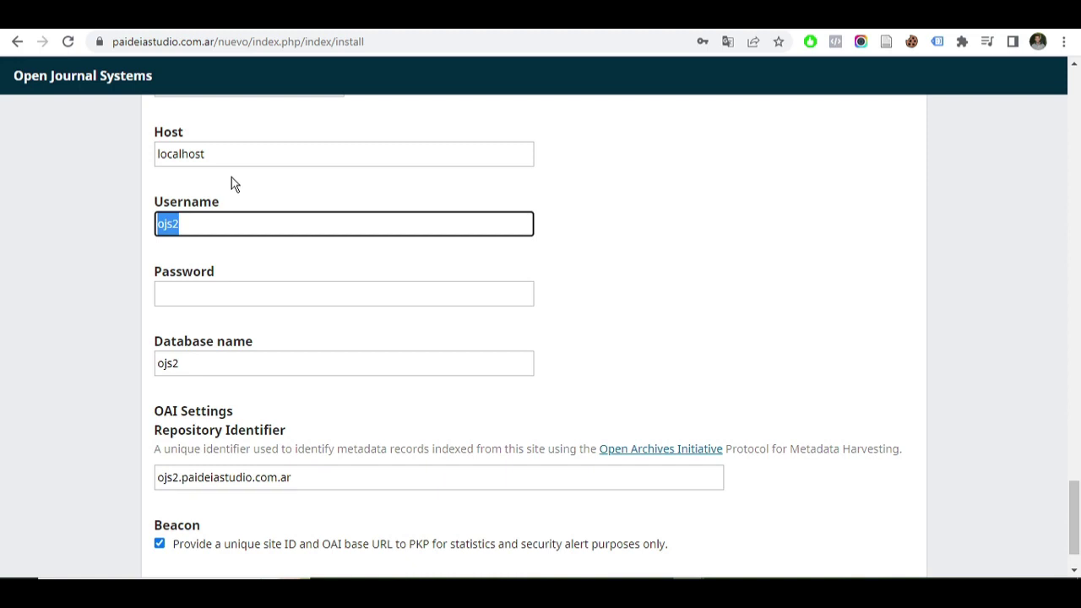
Set the database username and database name to paideias_nuevo and enter the database password.
type("paideias")
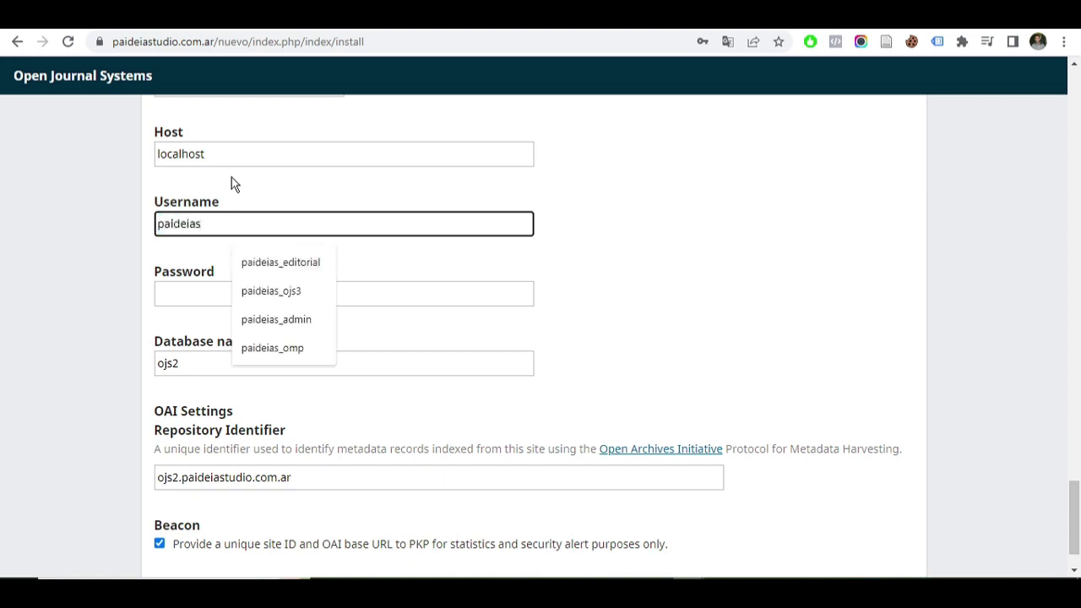
type("_nuev")
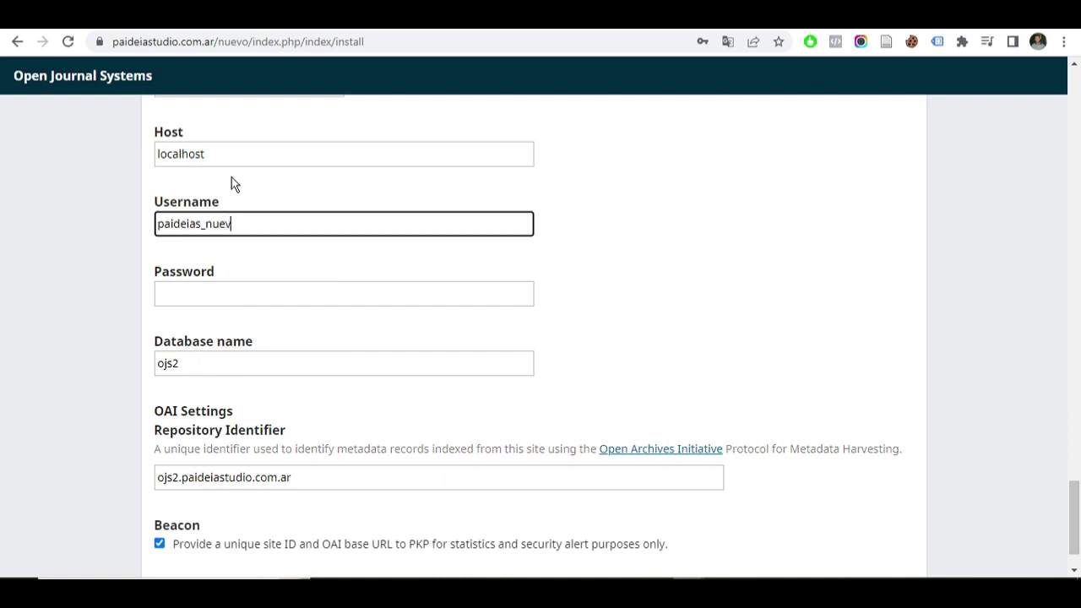
left_click_drag(244, 223, 156, 224)
key("ctrl+c")
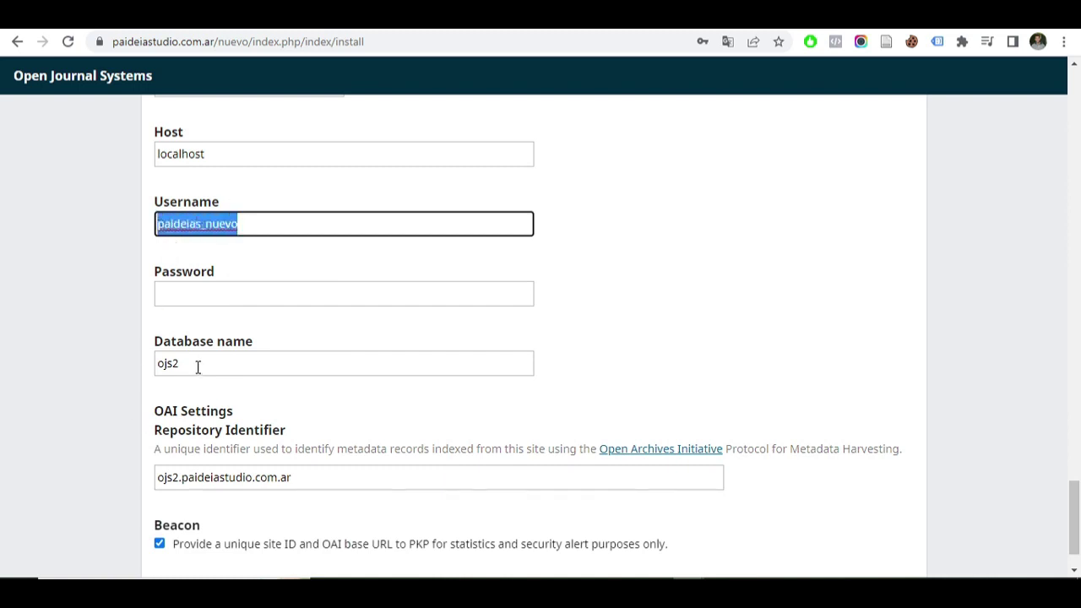
left_click_drag(198, 365, 149, 371)
key("ctrl+v")
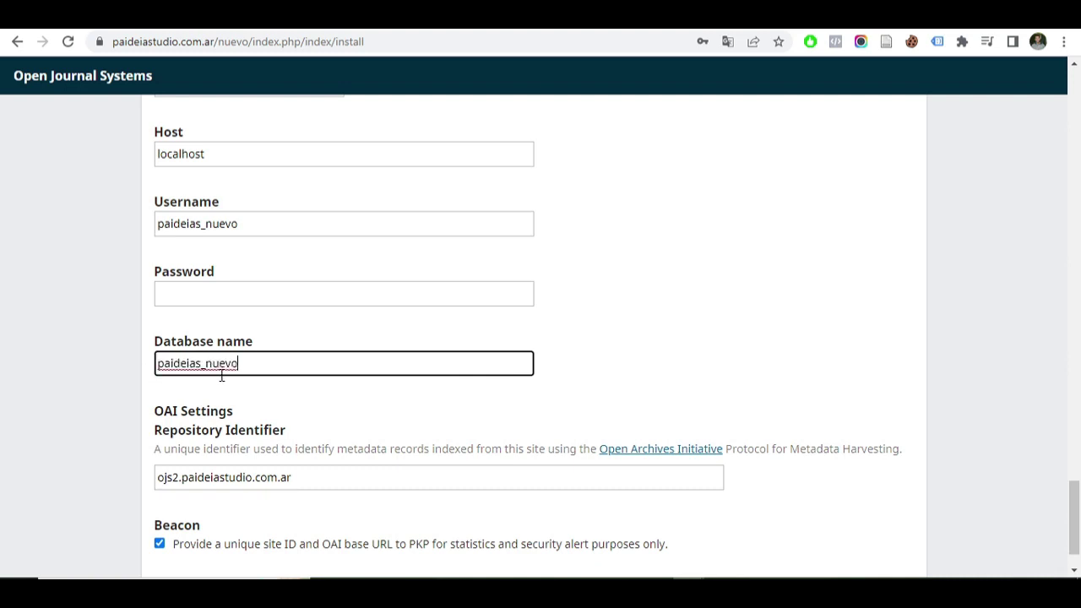
left_click(172, 287)
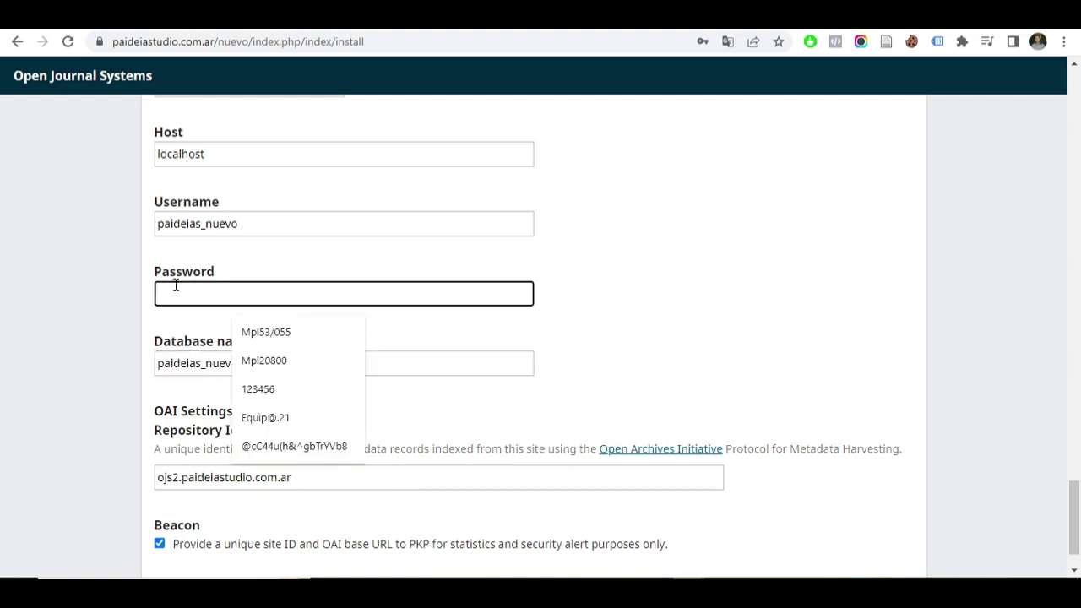
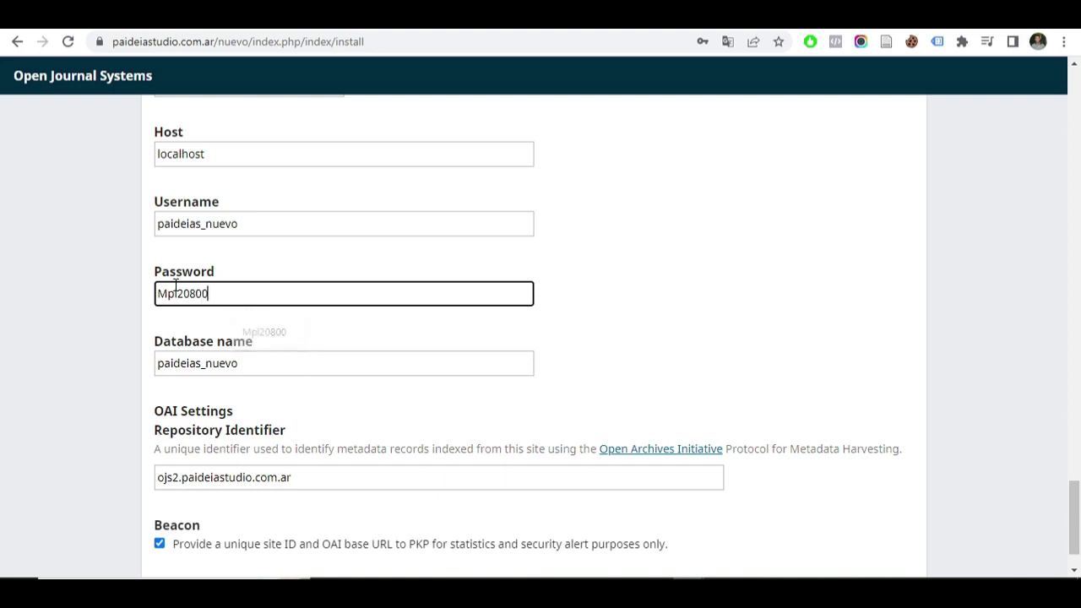
left_click(747, 299)
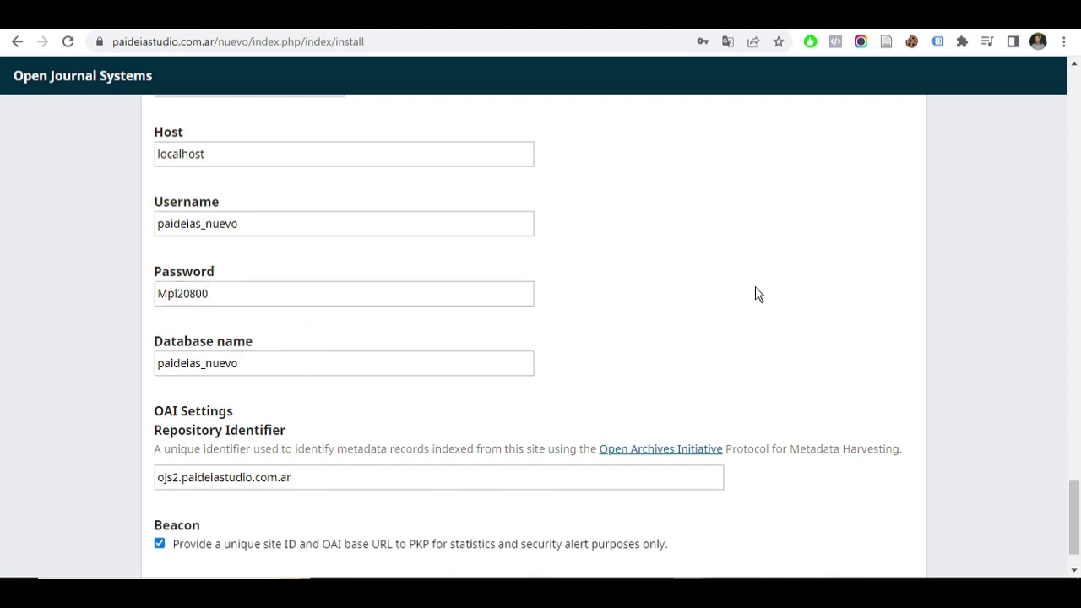
scroll(760, 291, "down", 1)
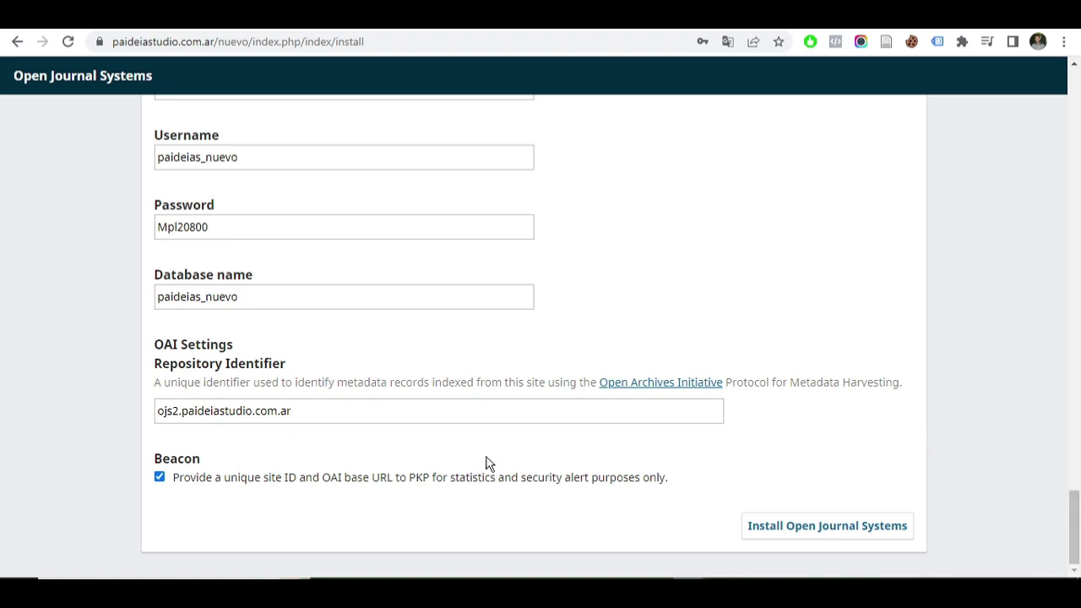
Run the OJS installation and dismiss the browser's update-password prompt.
left_click(832, 531)
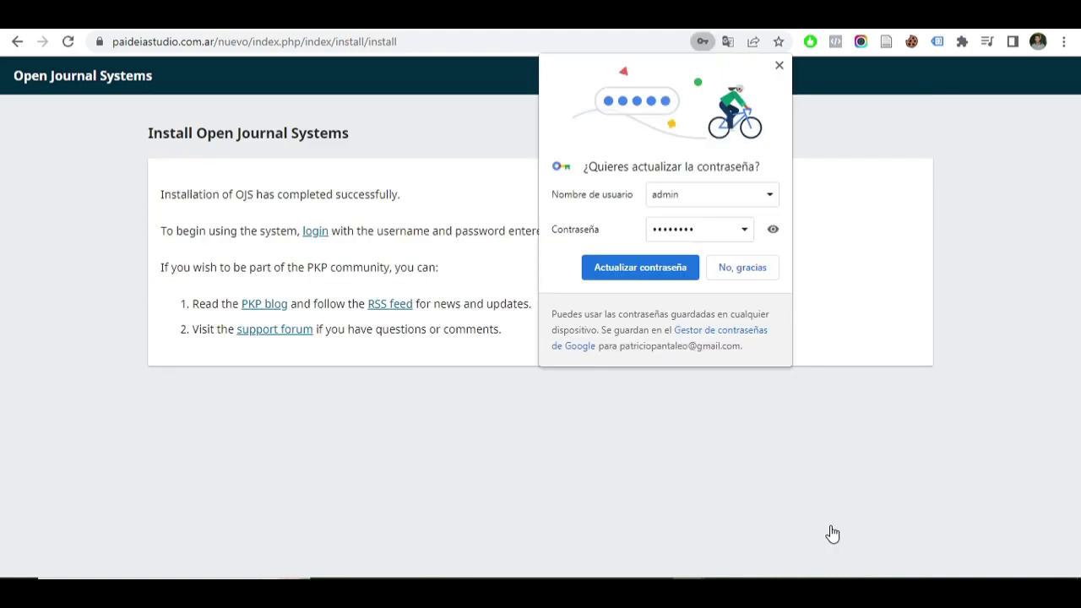
left_click(778, 67)
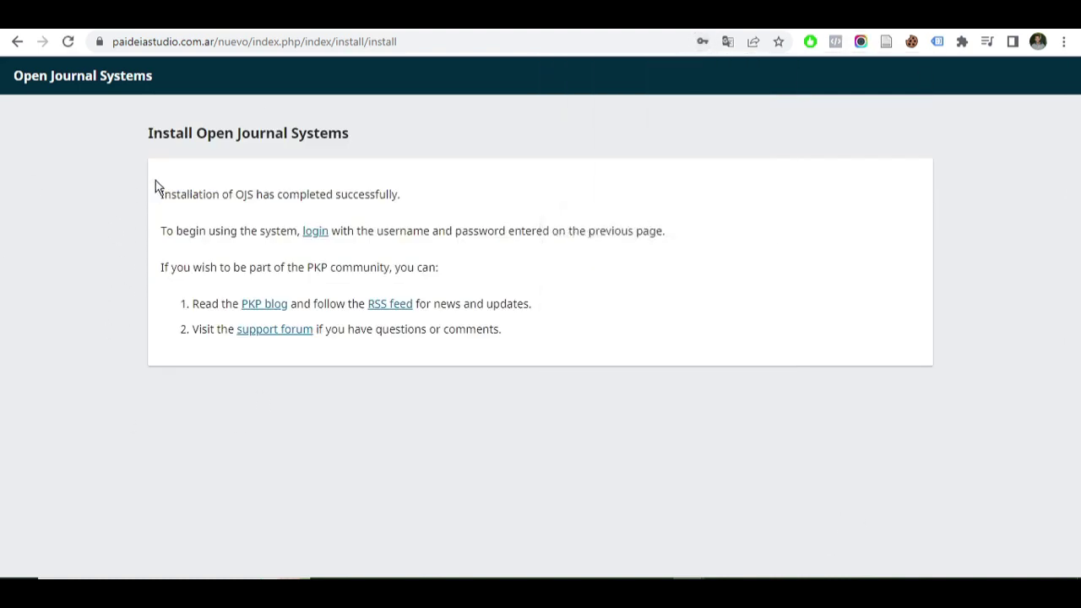
left_click(315, 234)
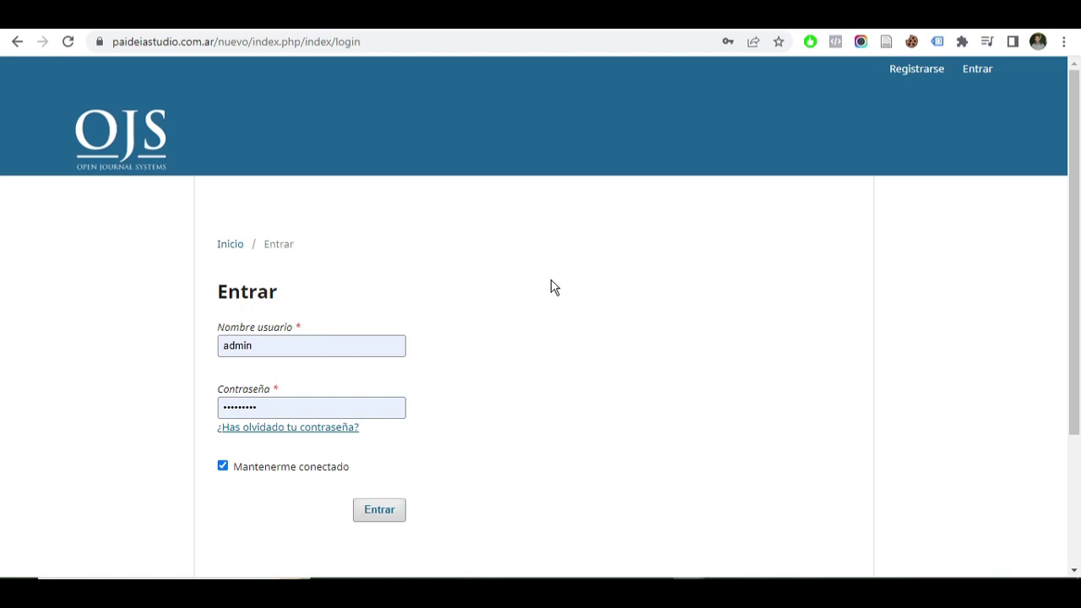
scroll(29, 130, "down", 1)
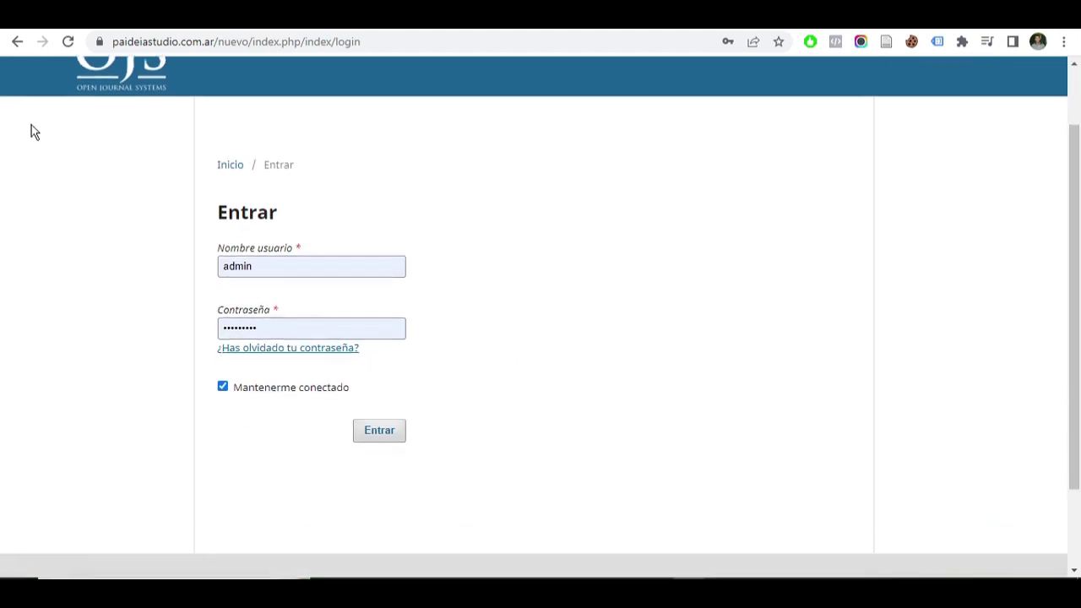
scroll(127, 208, "up", 1)
On the OJS login page, enter username admin with the administrator password.
left_click(121, 139)
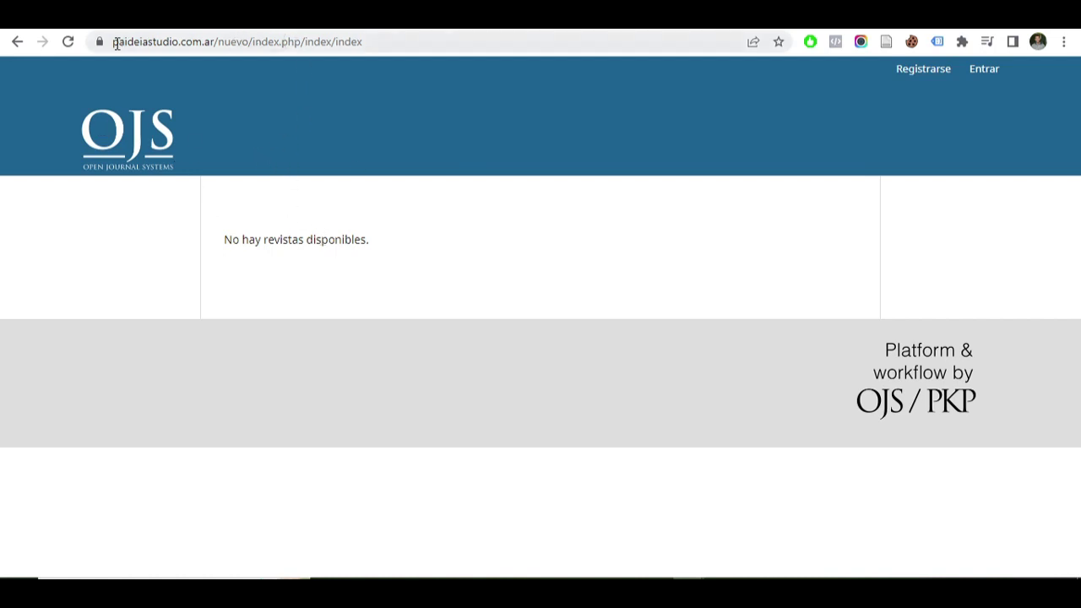
left_click_drag(113, 42, 251, 42)
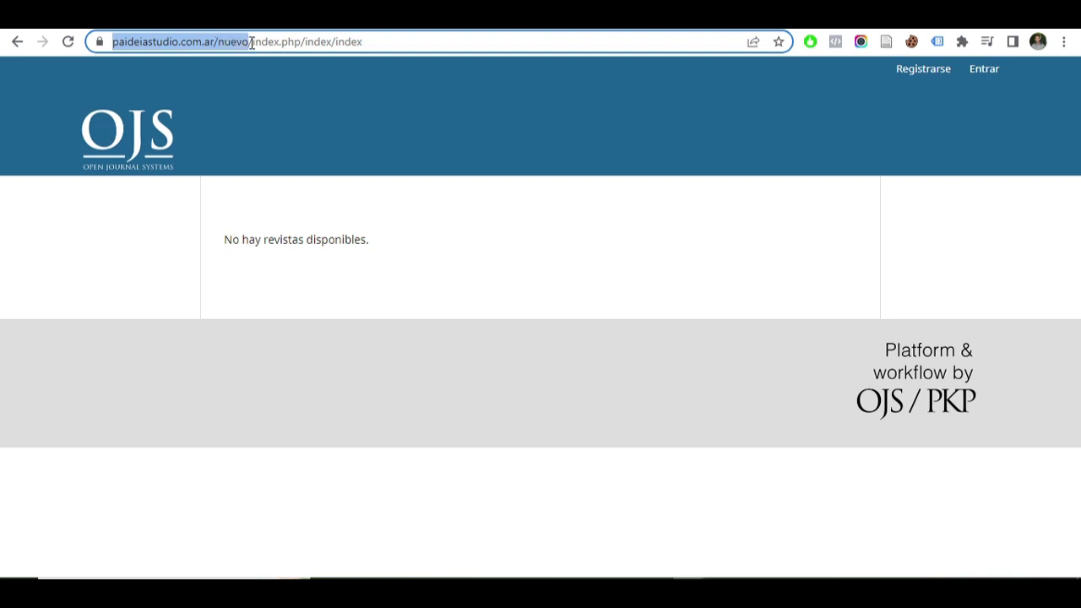
left_click(636, 291)
left_click(994, 74)
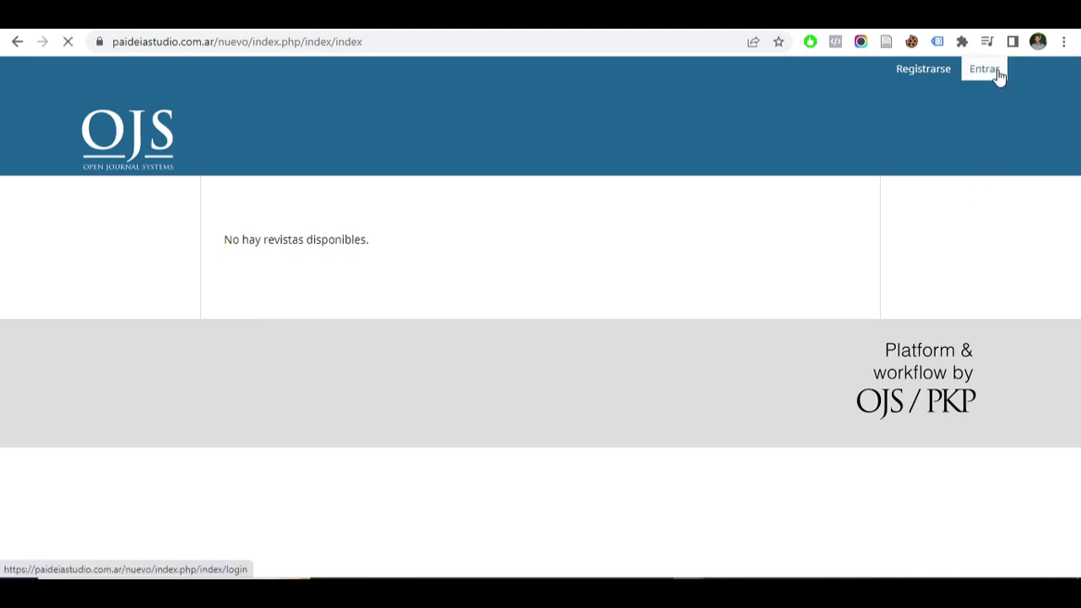
double_click(270, 410)
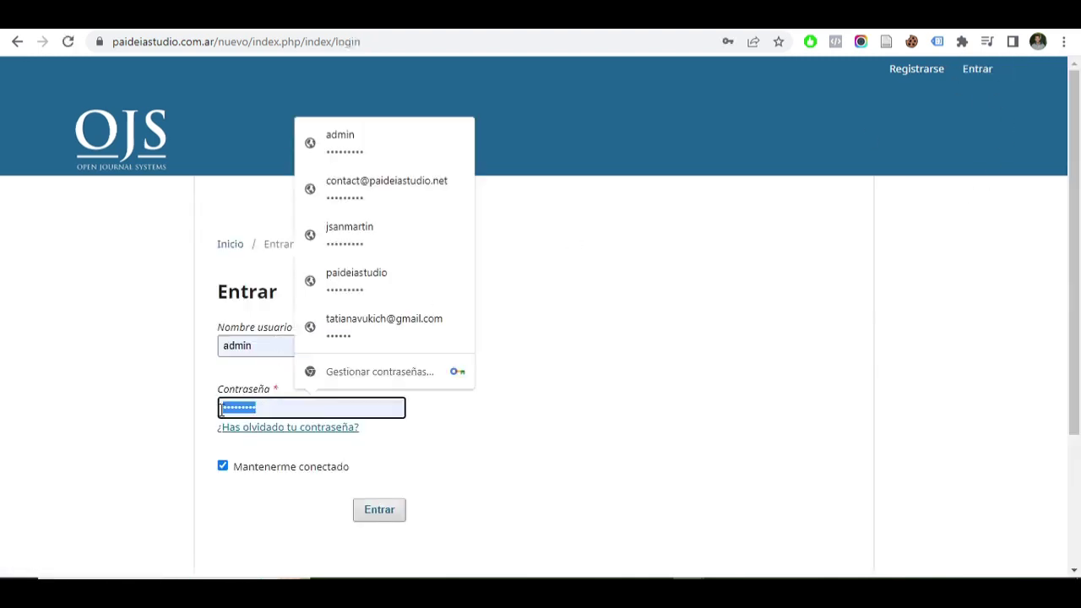
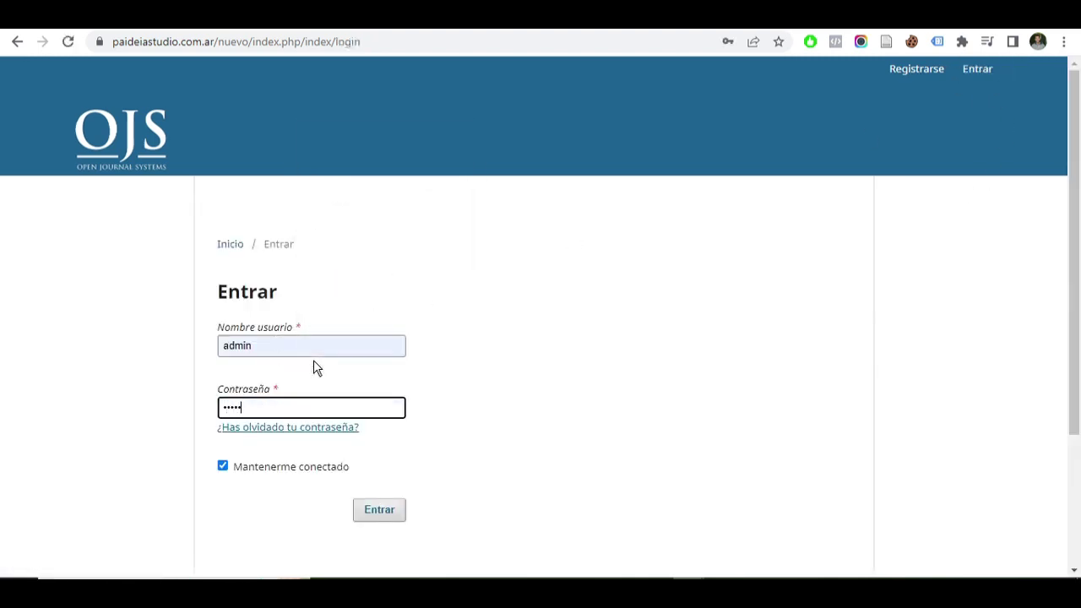
Log in as admin, dismiss the password prompt, and open the Crear revista form.
left_click(380, 513)
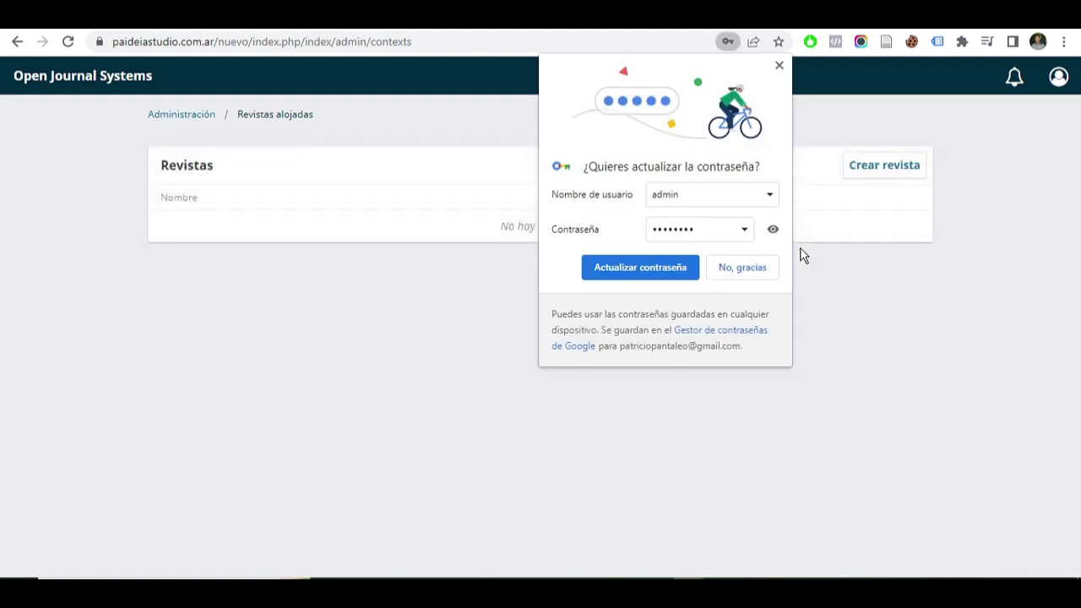
left_click(779, 65)
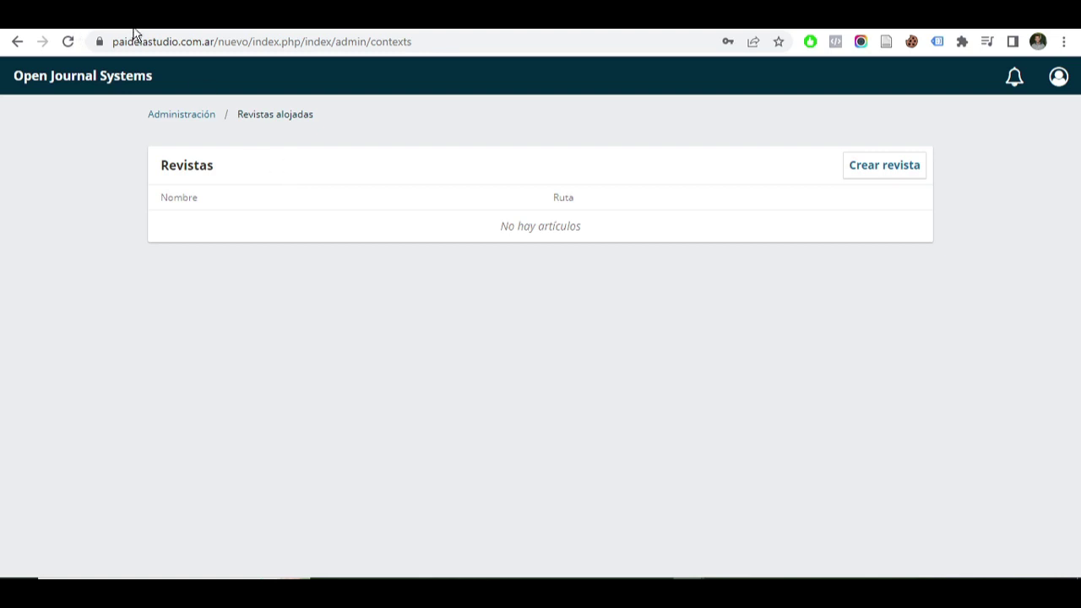
left_click(871, 172)
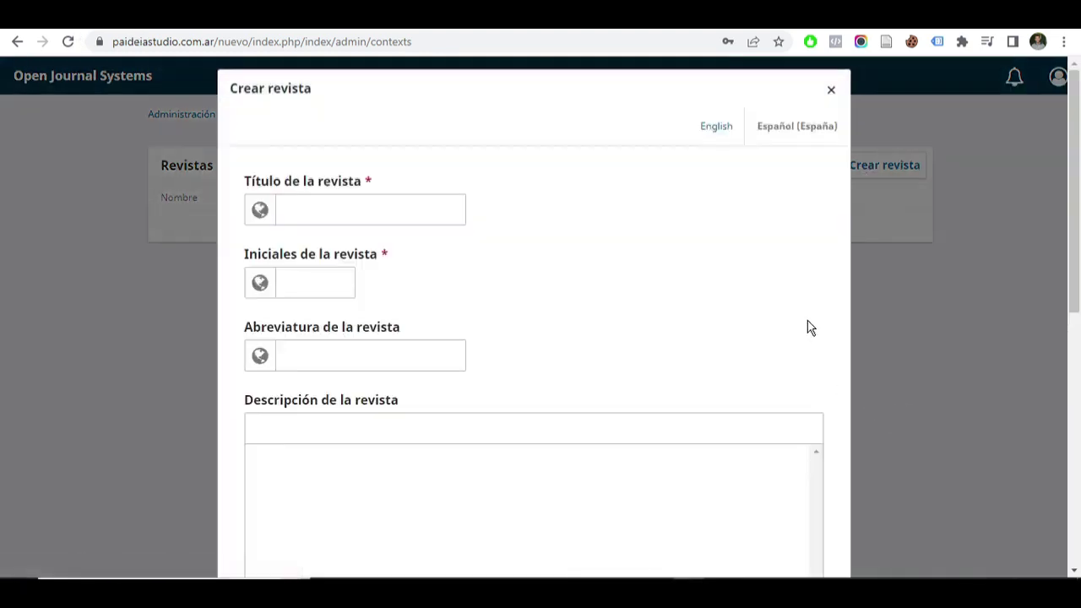